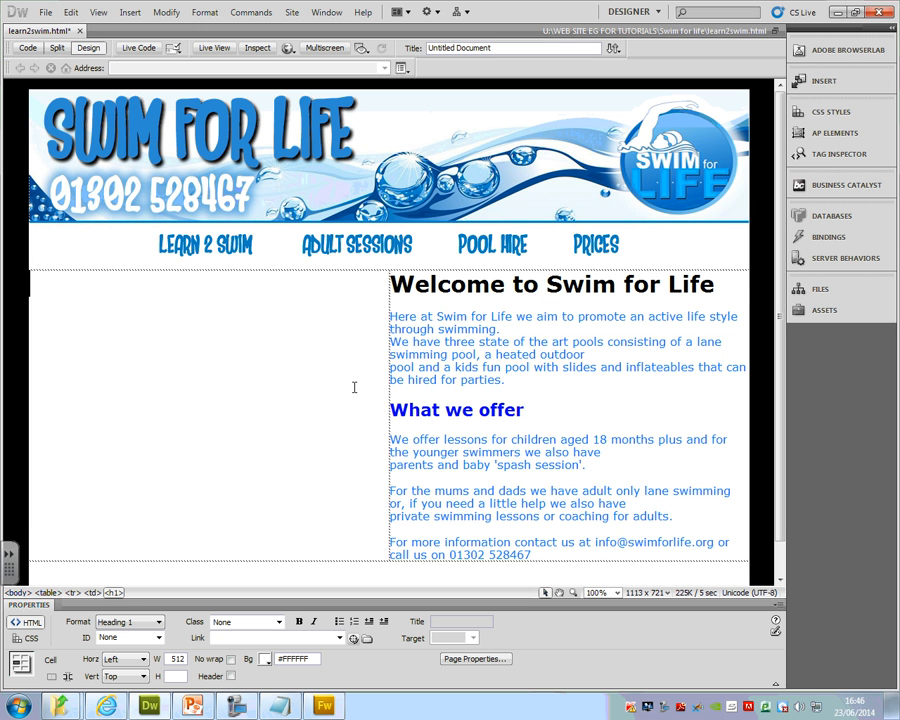
click(446, 138)
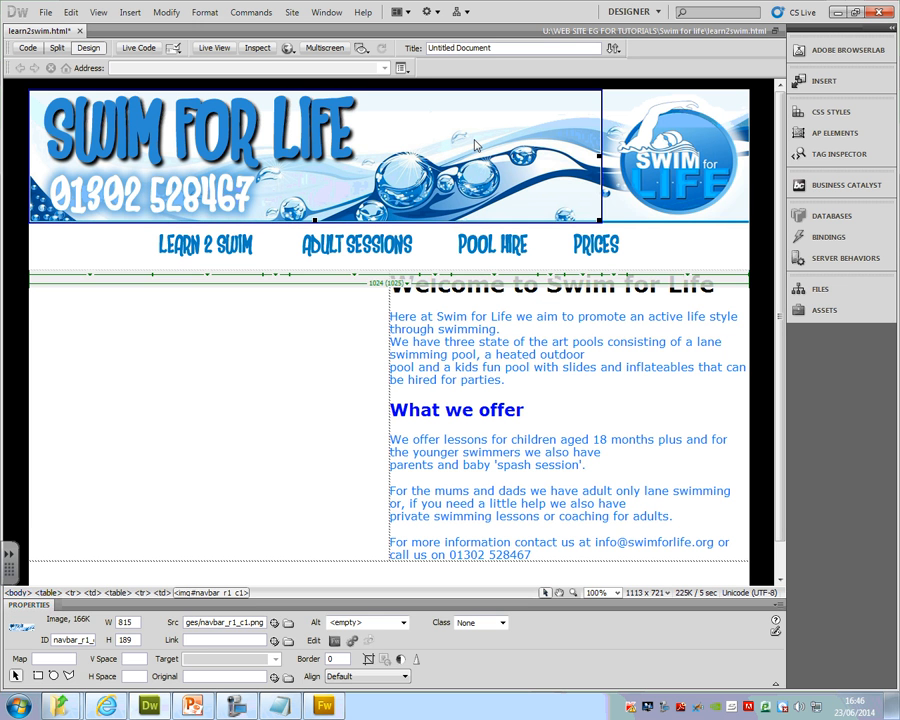
click(372, 306)
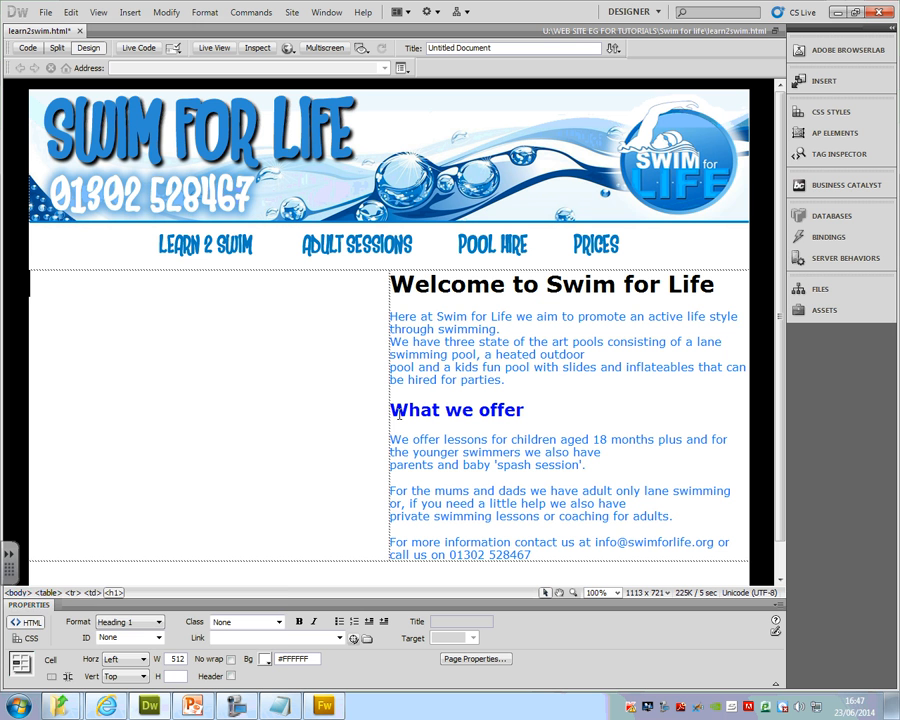
click(18, 705)
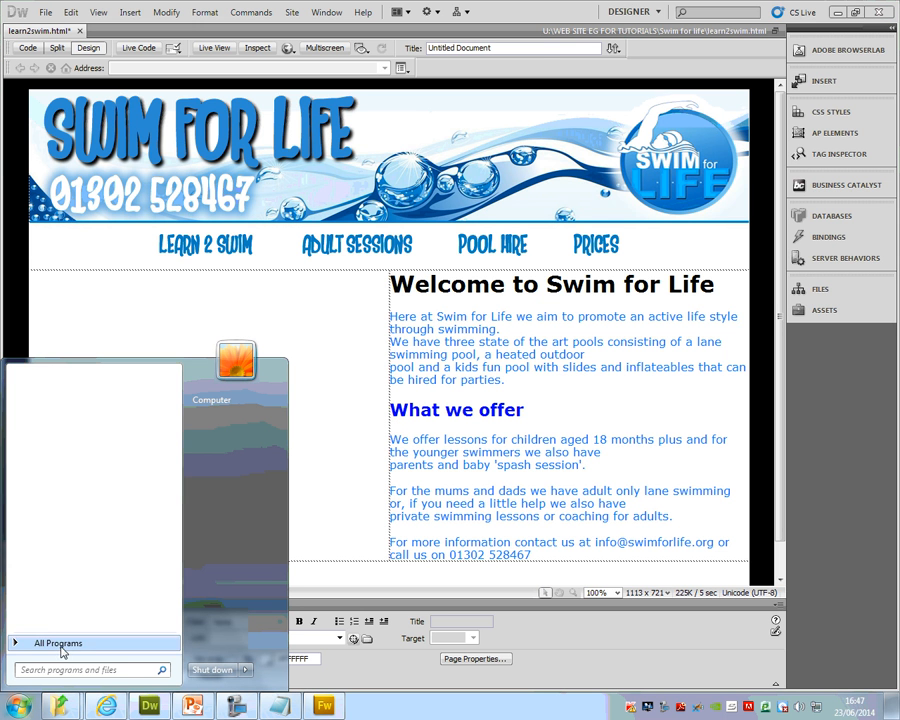
click(62, 640)
click(104, 399)
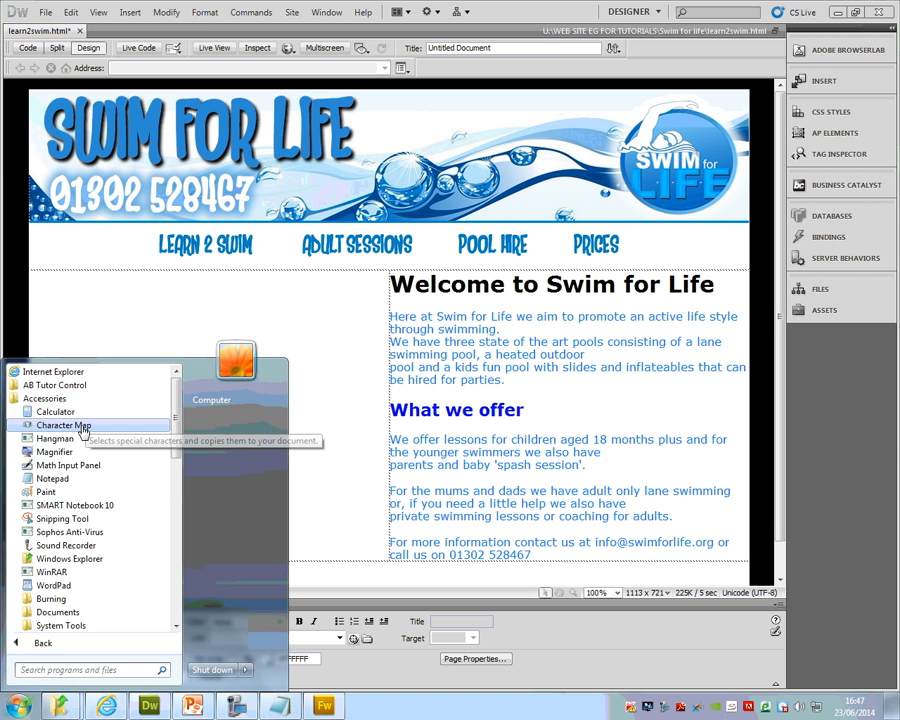
click(125, 306)
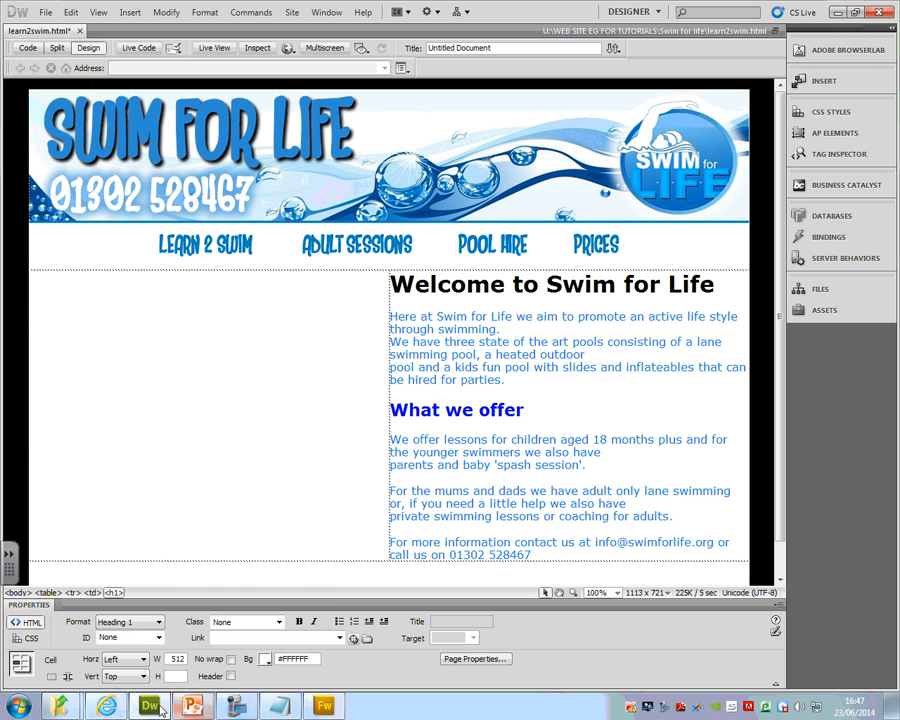
Step: Switch to Fireworks and create a new PNG document of 512 by 512 pixels with a transparent canvas
mouse_move(66, 710)
click(237, 619)
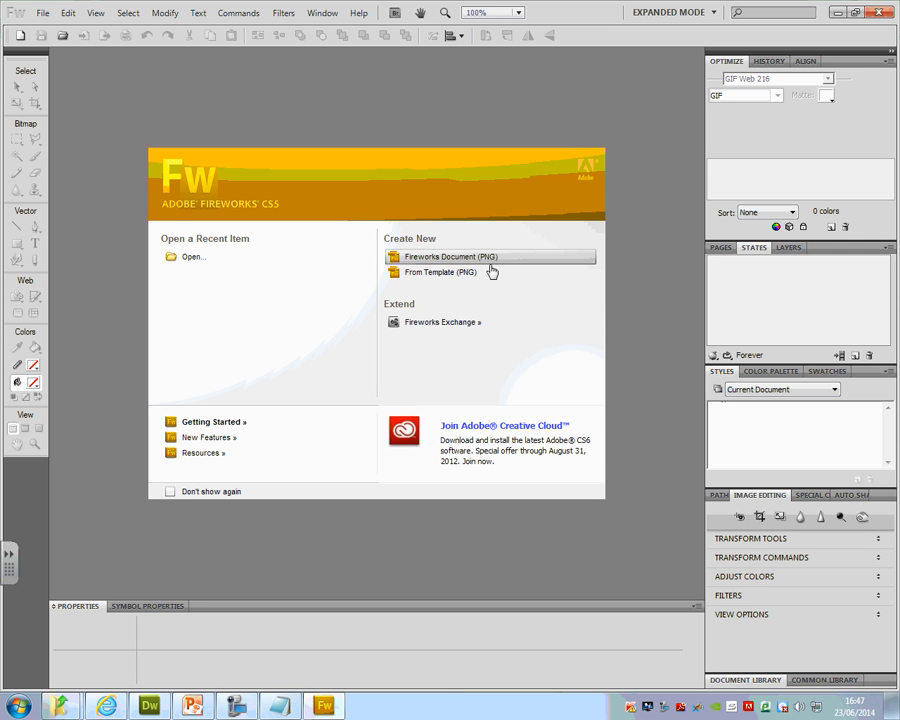
click(492, 262)
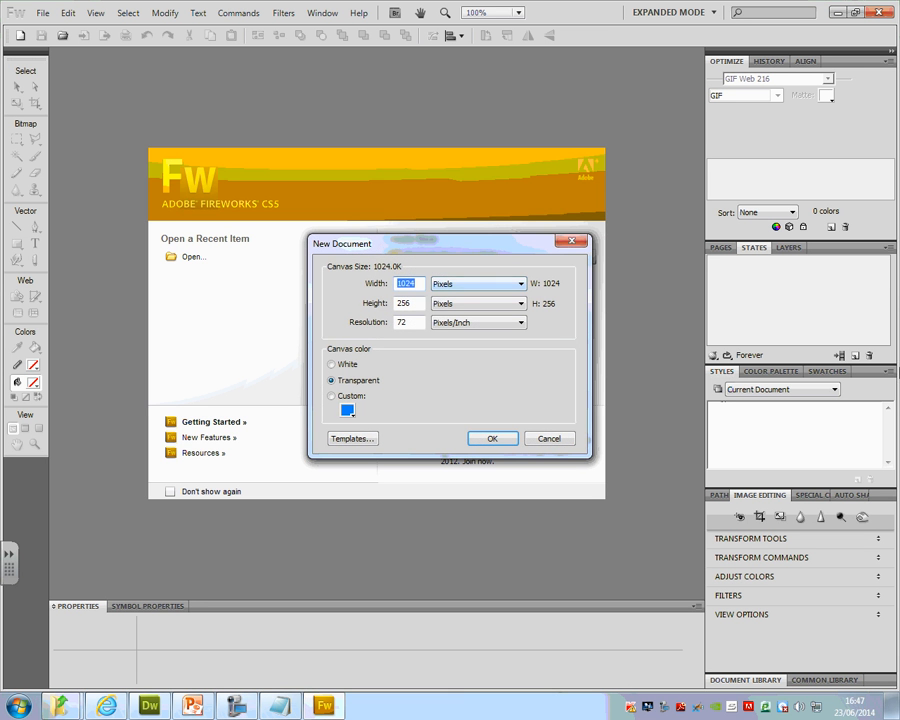
text(512)
double_click(420, 302)
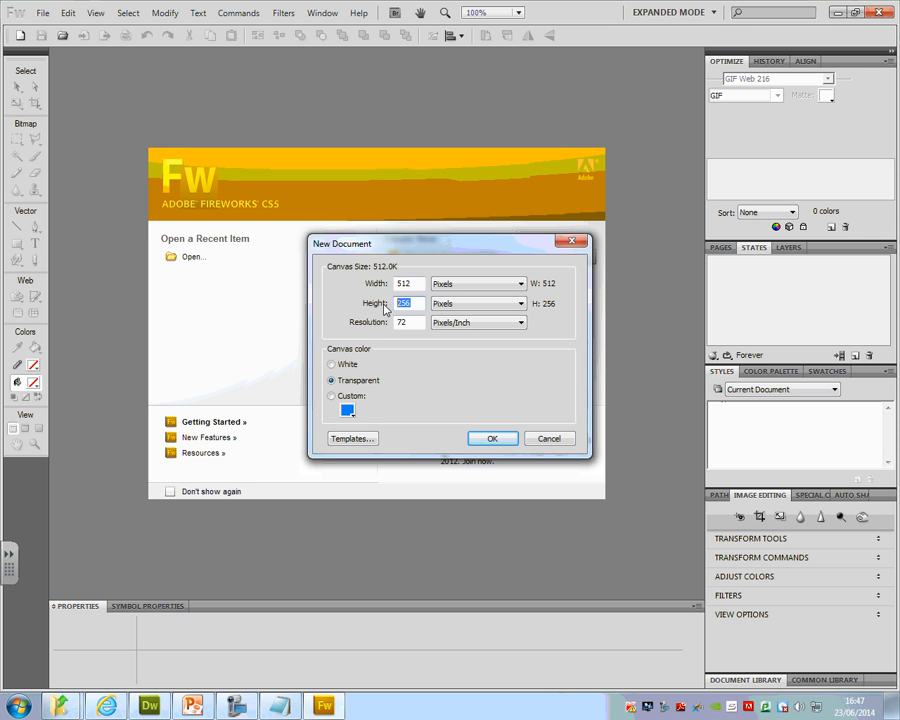
text(512)
click(493, 437)
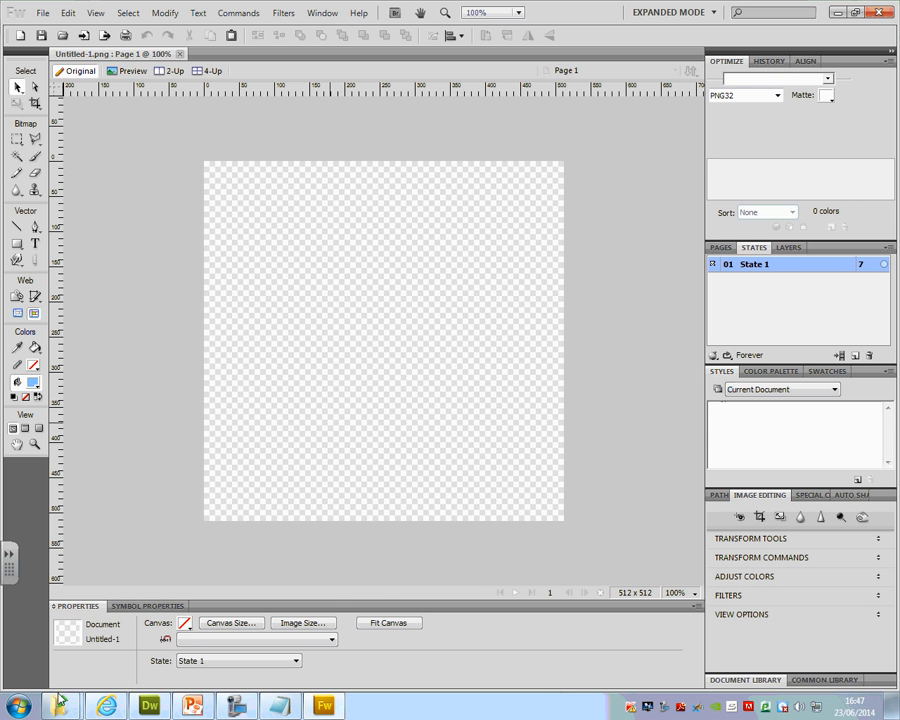
Step: Place the lane swimming photo from the Swim for life images folder onto the blank canvas
mouse_move(60, 706)
click(187, 625)
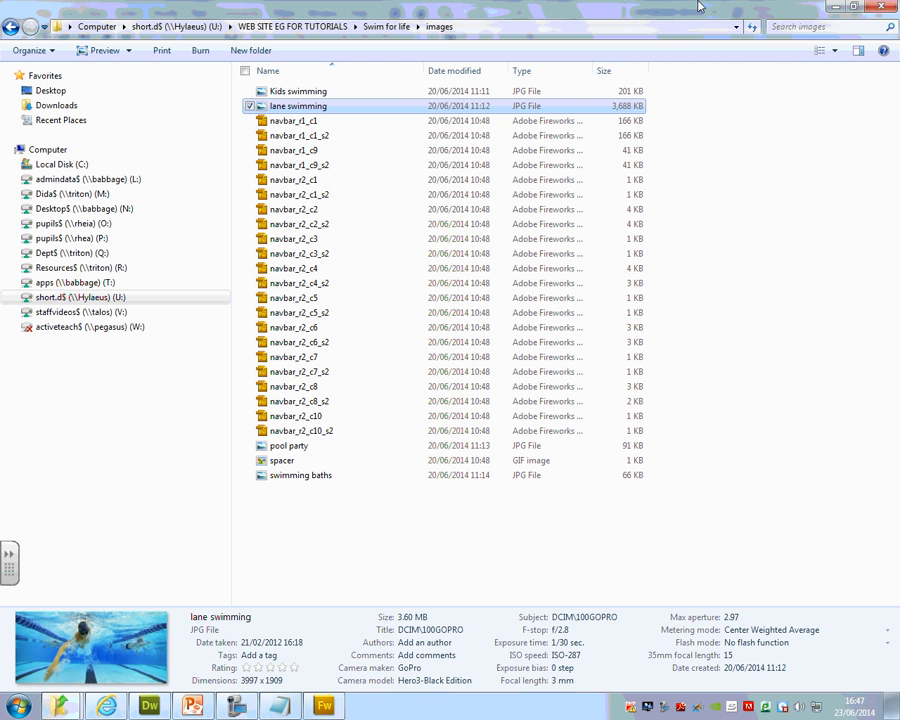
drag(628, 22, 734, 152)
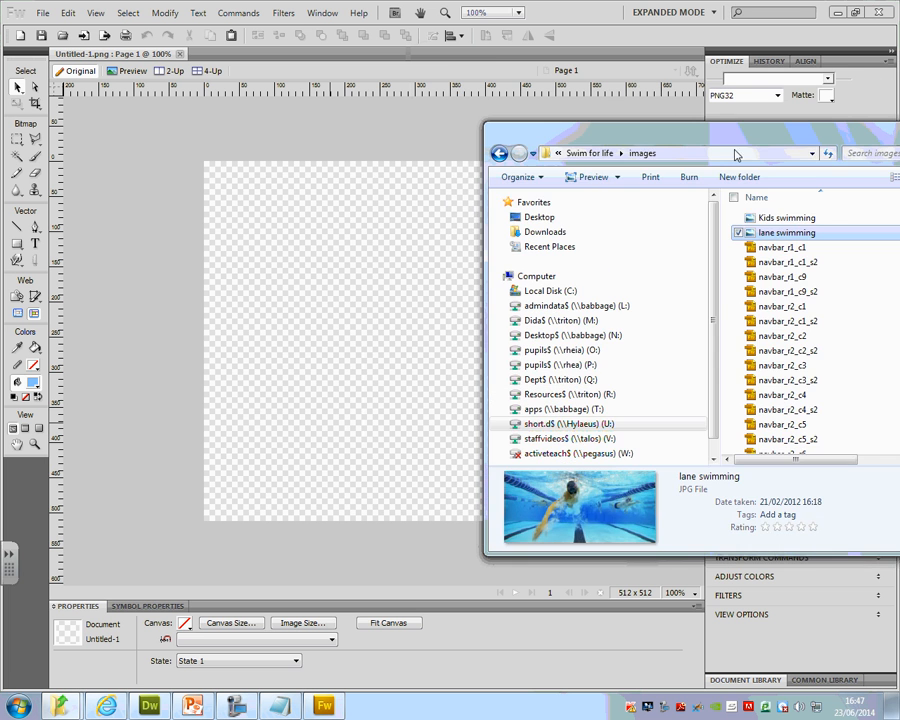
drag(746, 232, 352, 288)
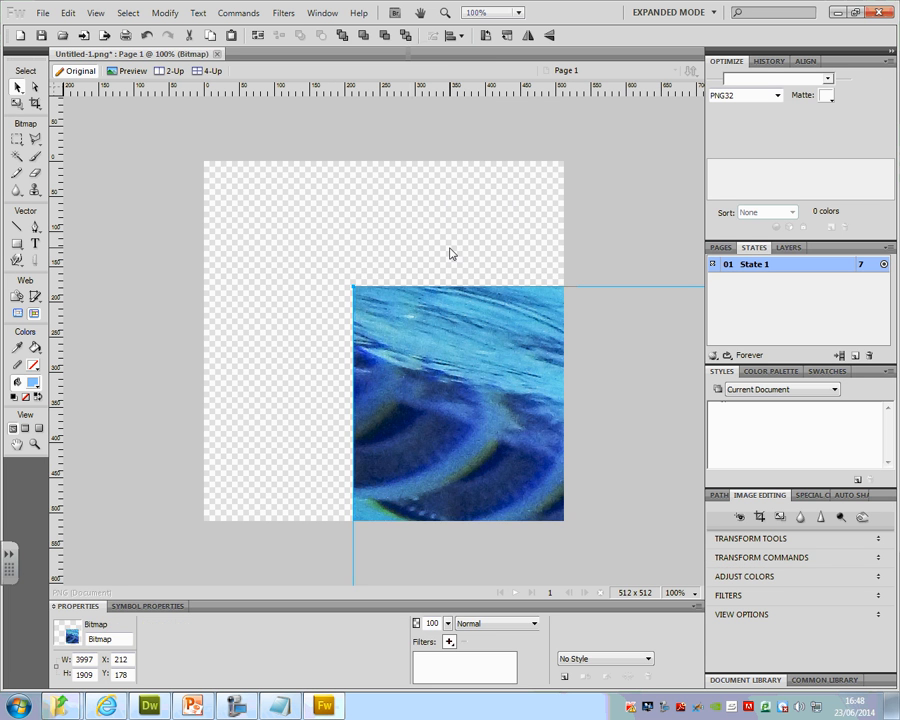
Step: Move the oversized swimming photo so it surrounds the canvas, at about X -1689, Y -514
drag(482, 388, 265, 234)
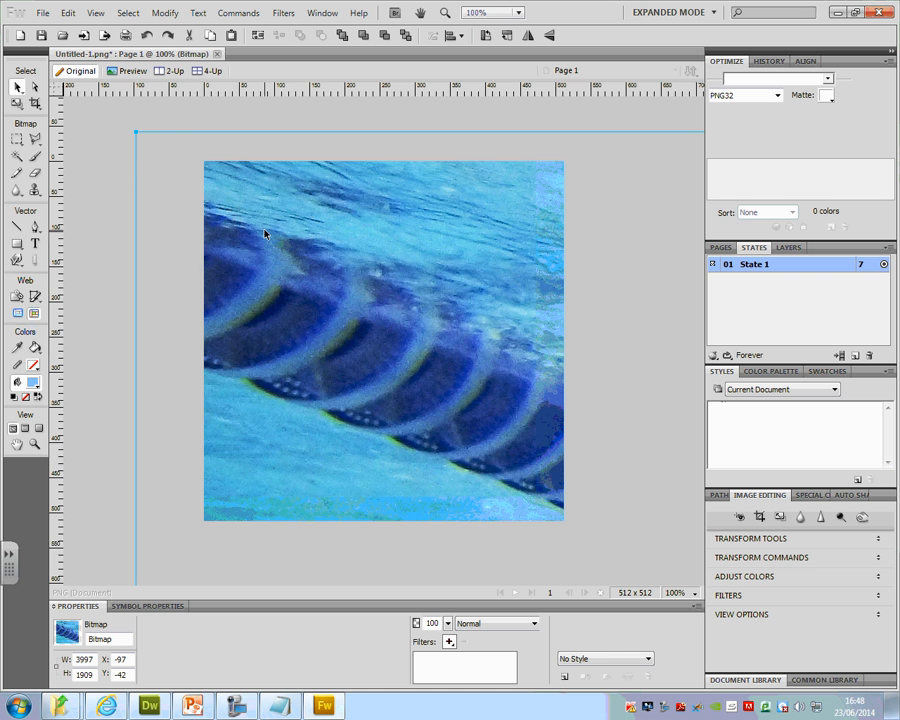
key(ctrl+minus)
key(ctrl+minus)
key(ctrl+minus)
key(ctrl+minus)
key(ctrl+minus)
key(ctrl+minus)
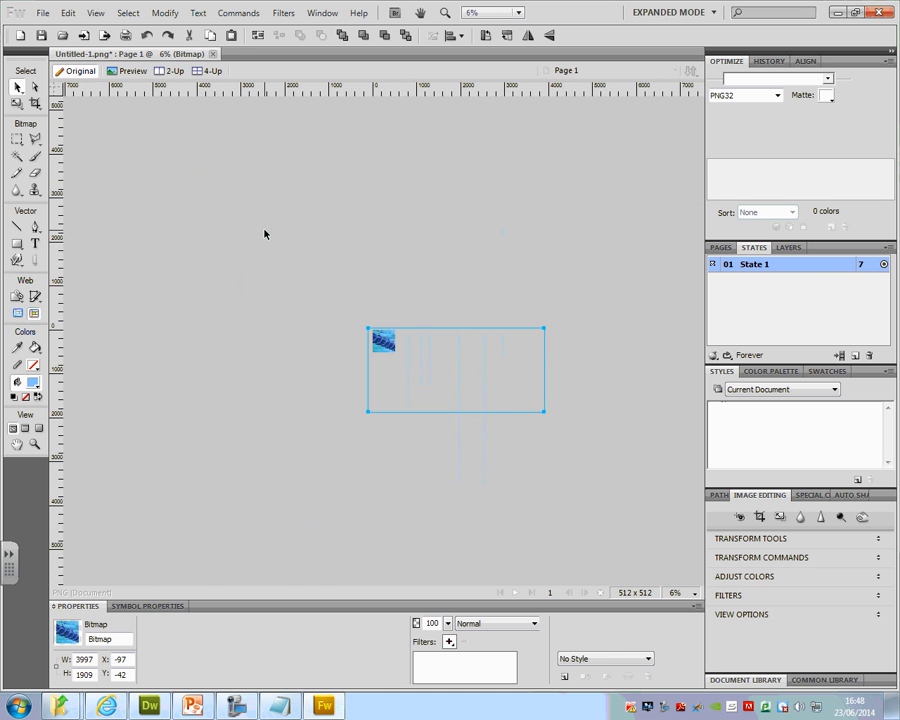
key(ctrl+equal)
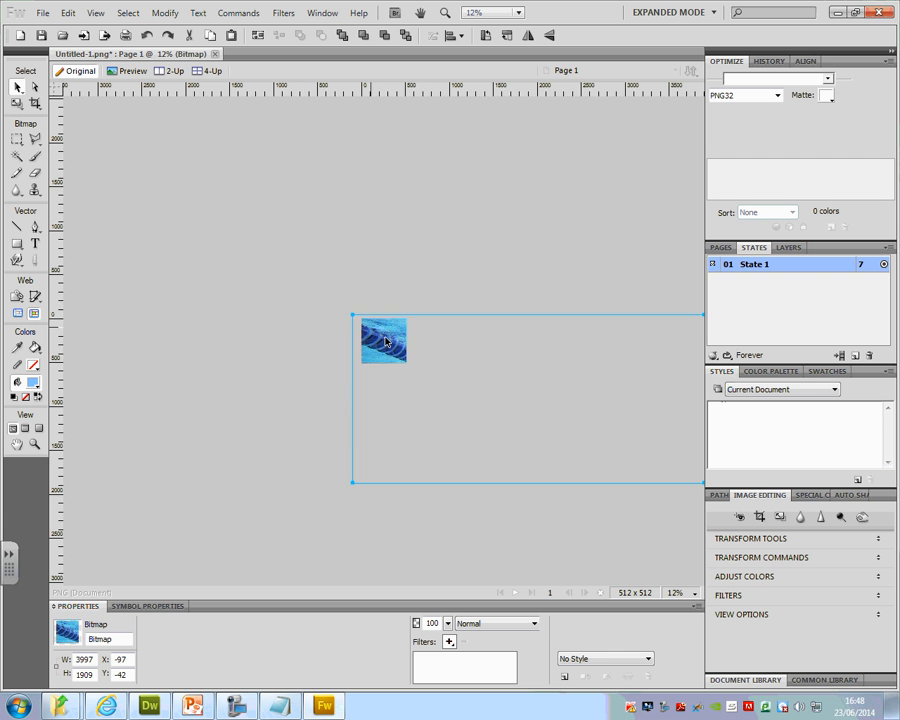
drag(390, 342, 250, 302)
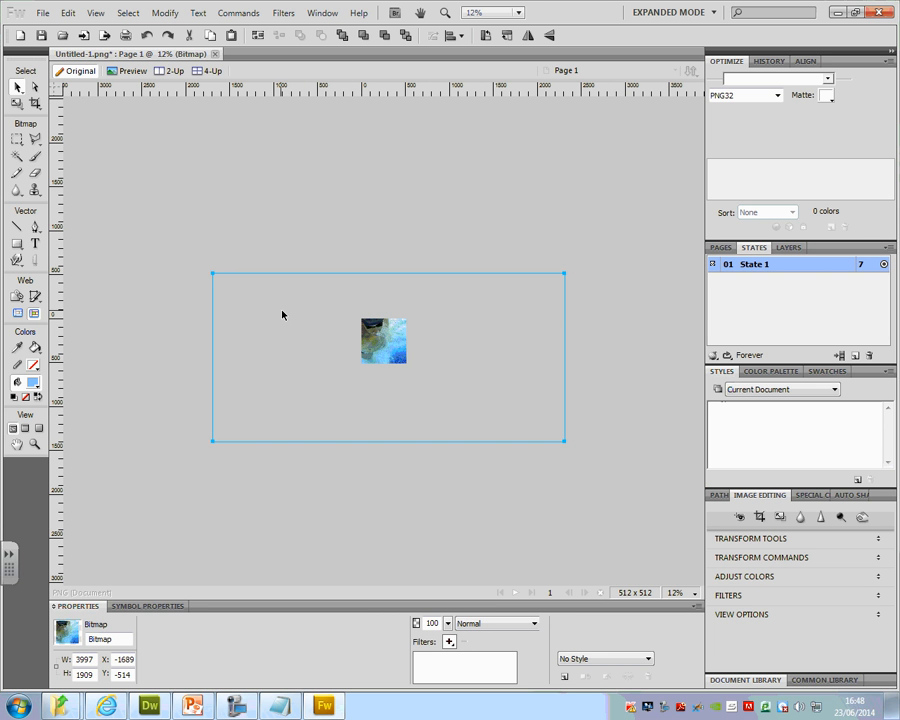
Step: Scale the swimming photo down proportionally to about 1191 by 569 pixels with the Scale tool
click(17, 103)
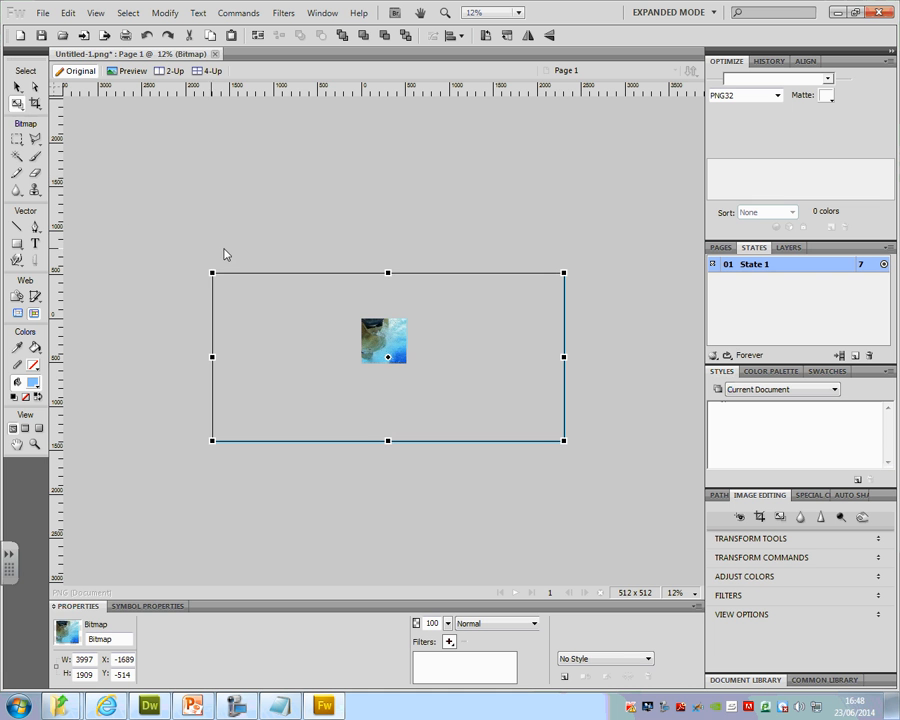
drag(212, 272, 304, 316)
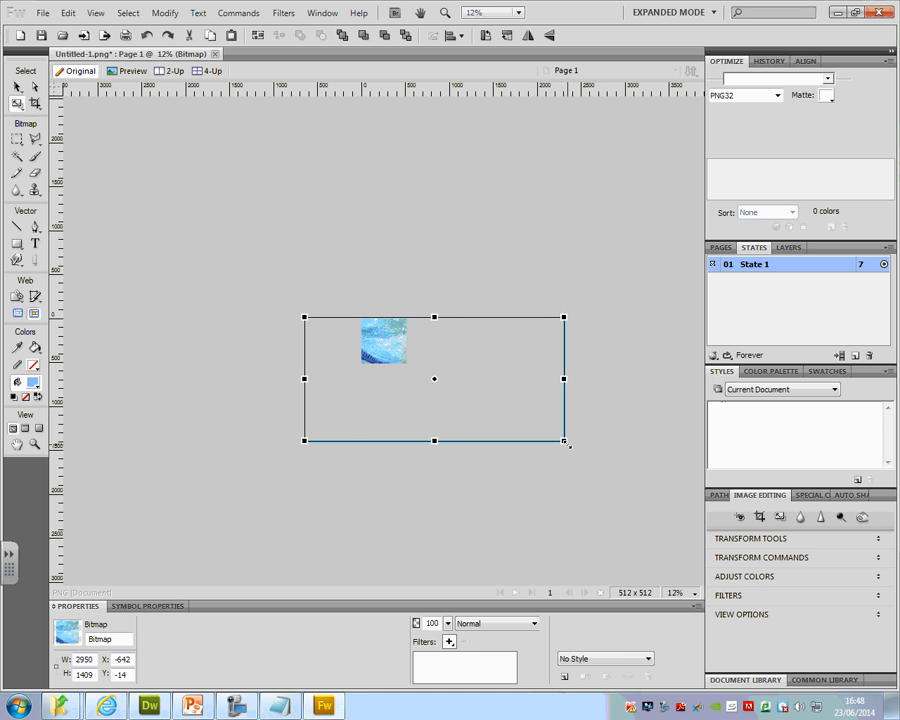
drag(565, 441, 414, 356)
Step: Reposition the photo to about X -240, Y -16 so the front swimmer fills the canvas, and deselect it
key(ctrl+equal)
key(ctrl+equal)
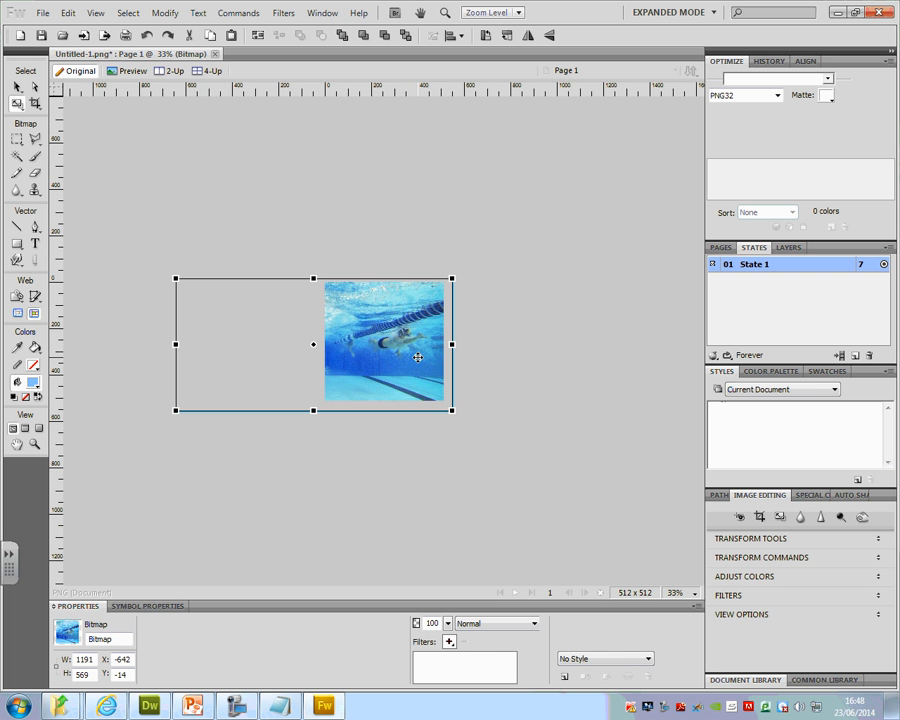
key(ctrl+equal)
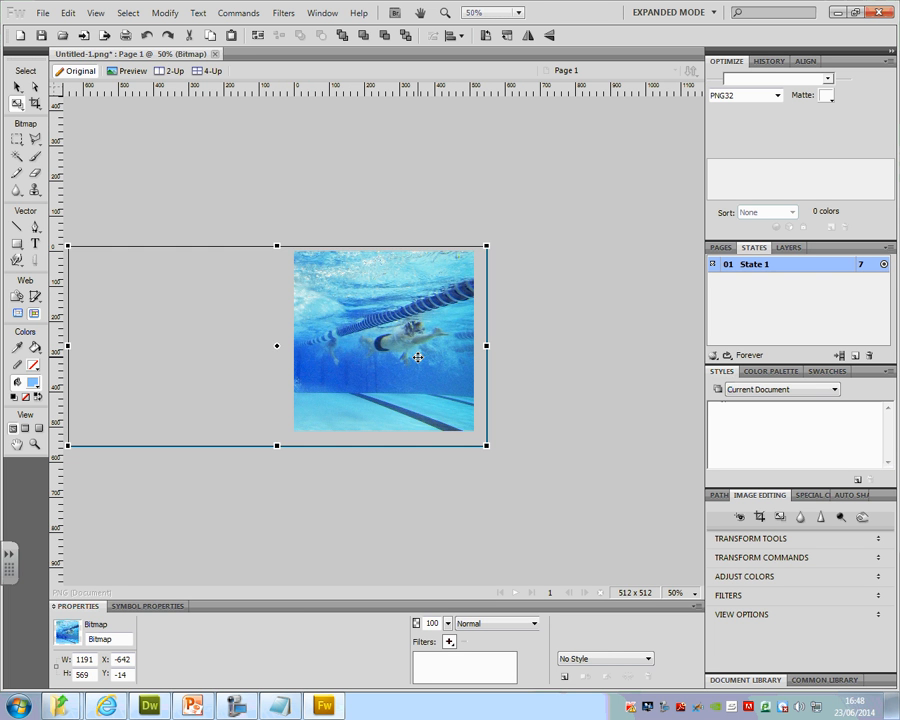
drag(418, 357, 488, 368)
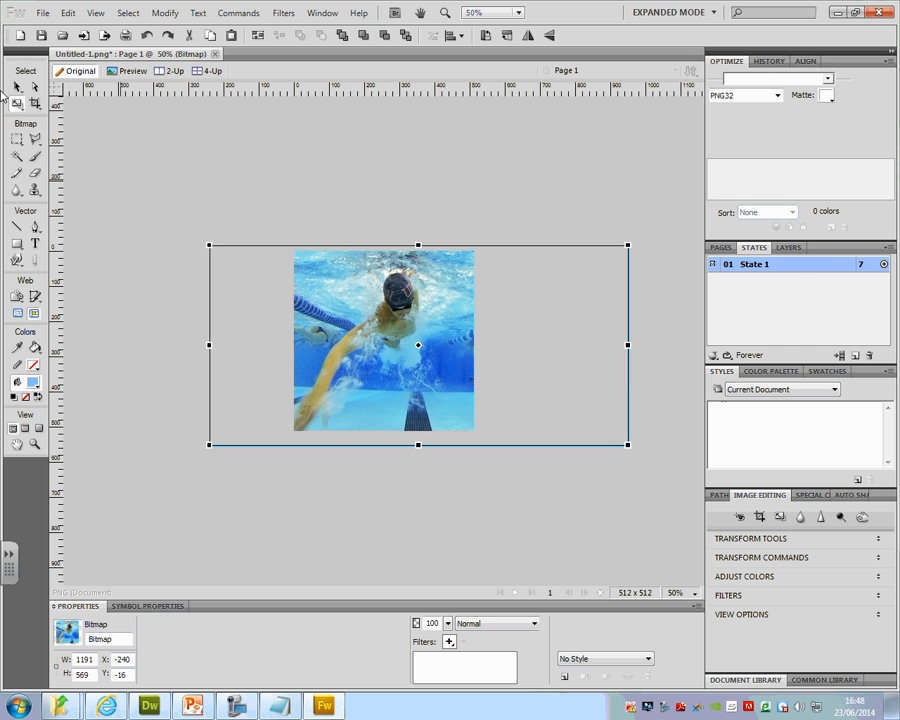
click(17, 87)
click(185, 170)
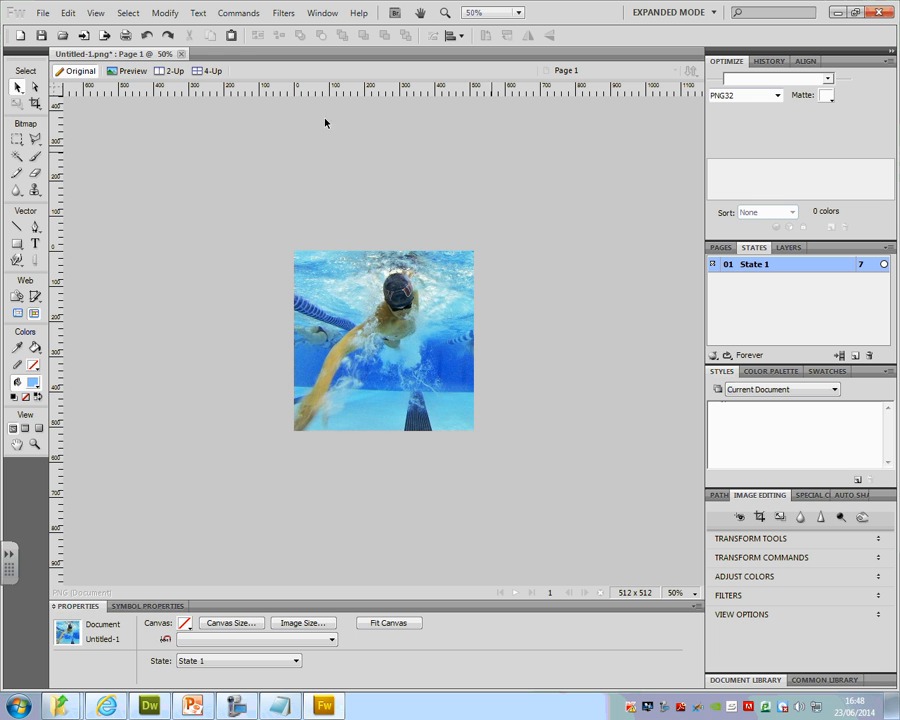
Step: Run the Export Wizard with a target export file size and the web as destination, continuing to the image preview
click(43, 13)
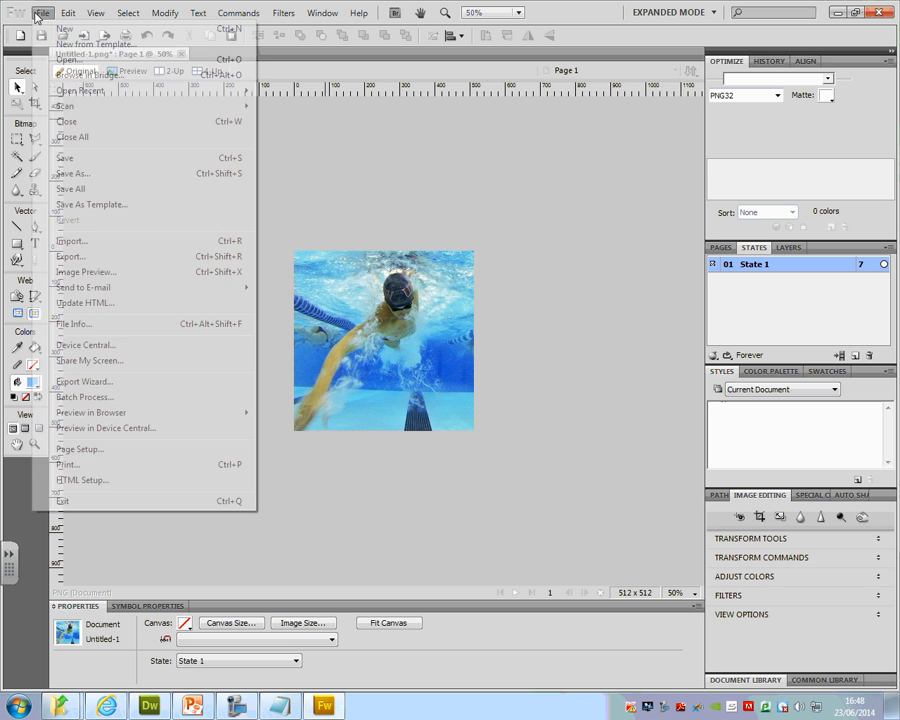
click(90, 383)
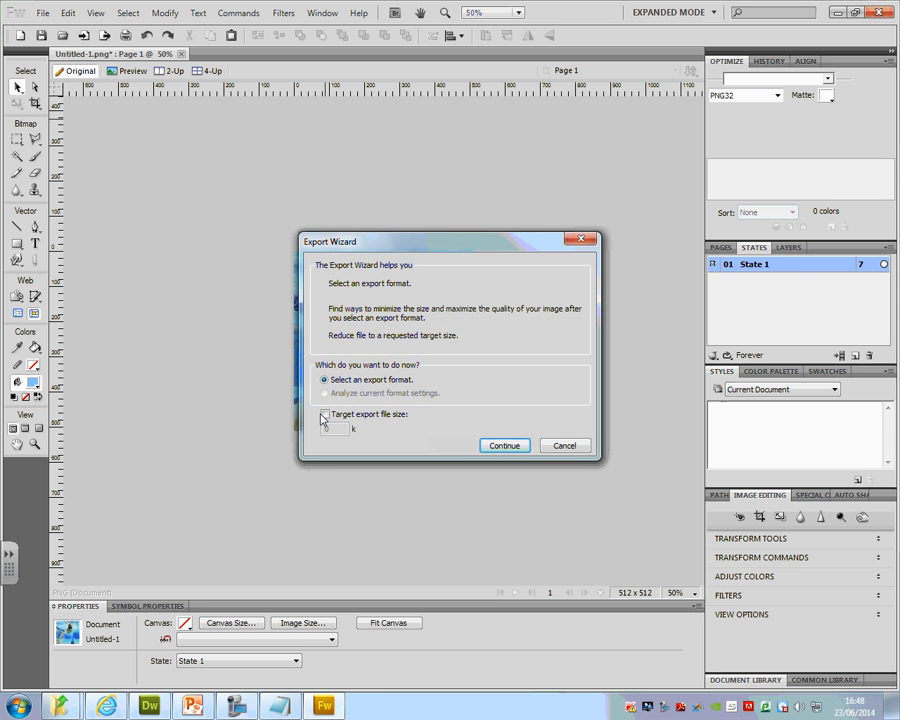
click(324, 414)
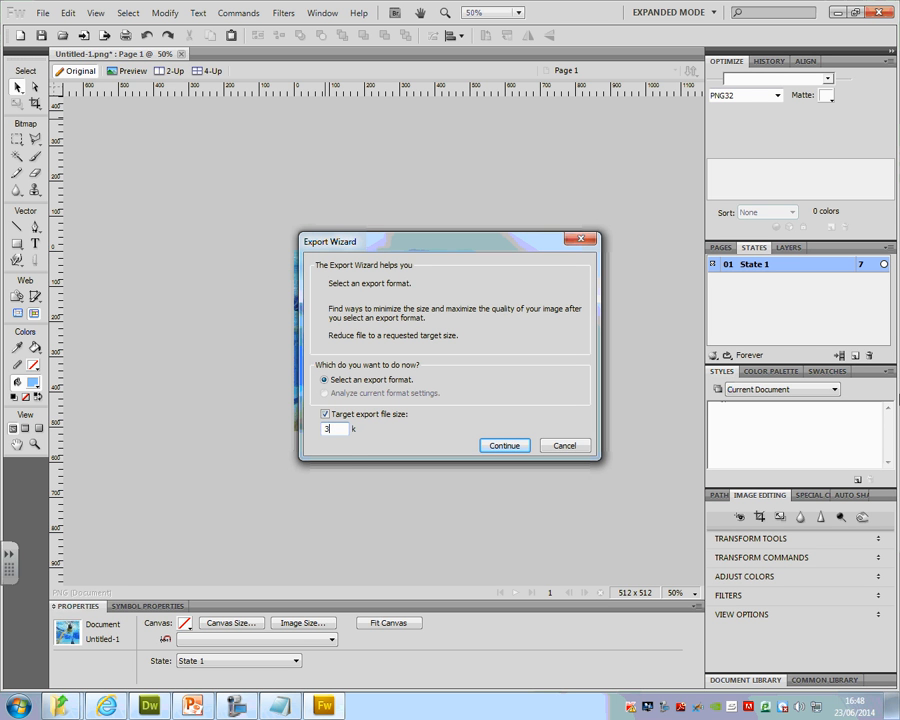
click(508, 447)
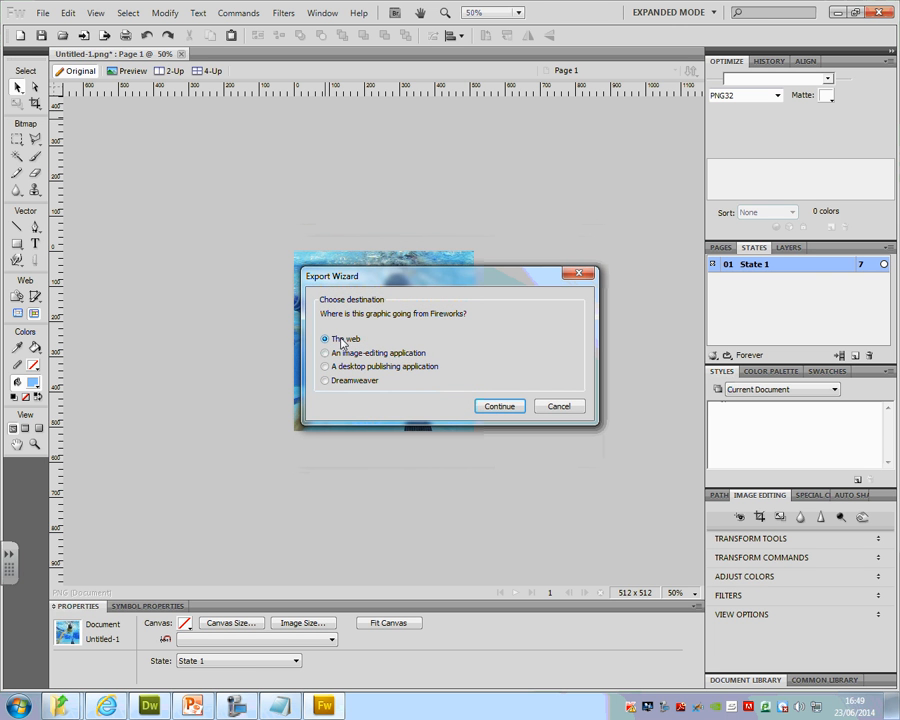
click(486, 407)
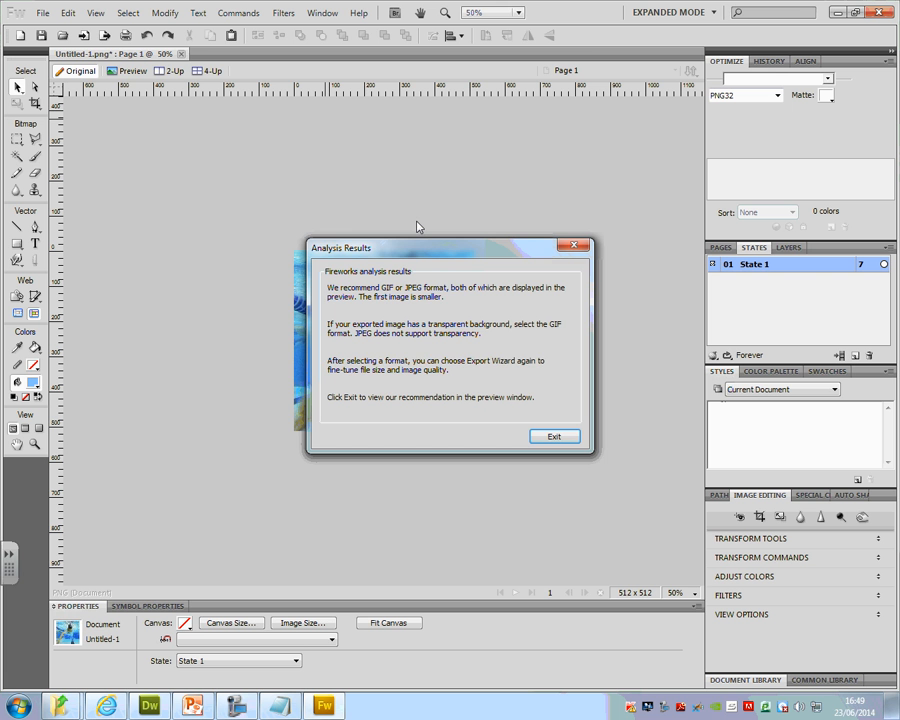
click(556, 437)
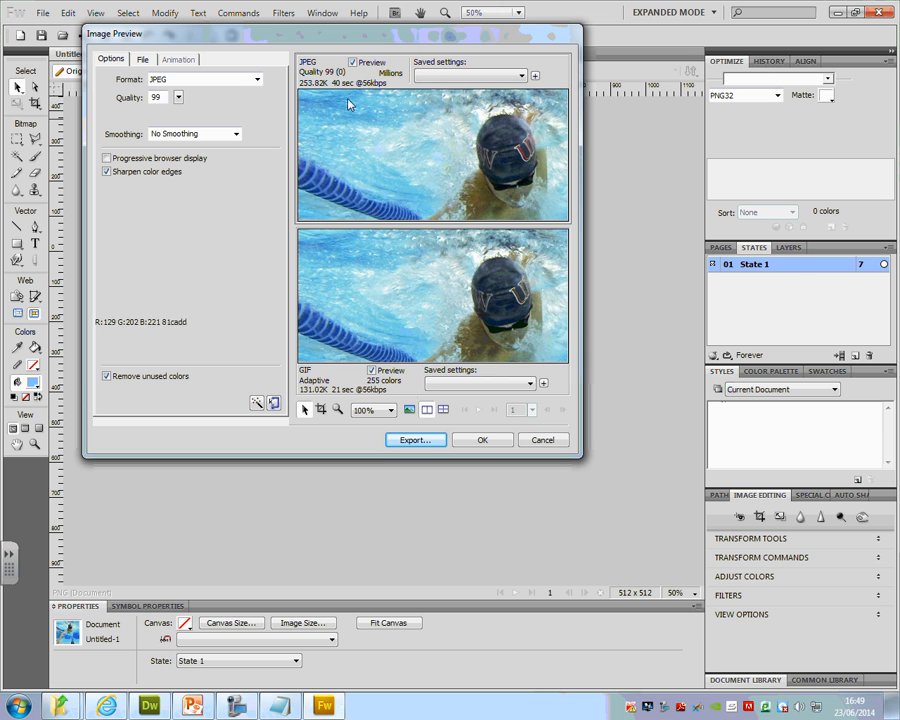
Step: Try PNG 32 and PNG 24 as the export format to compare their file sizes
click(257, 79)
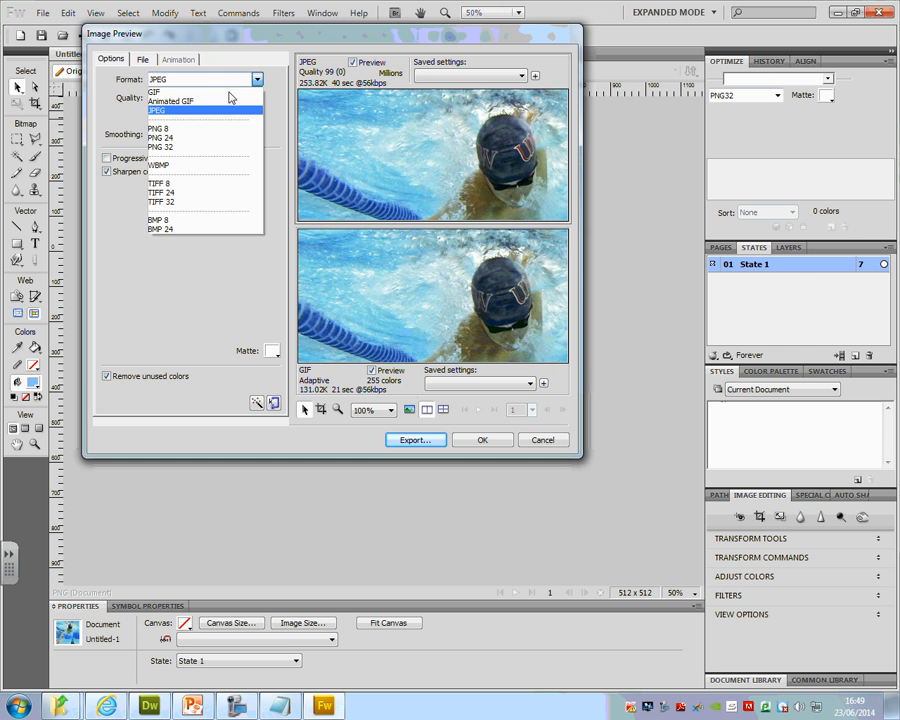
click(167, 148)
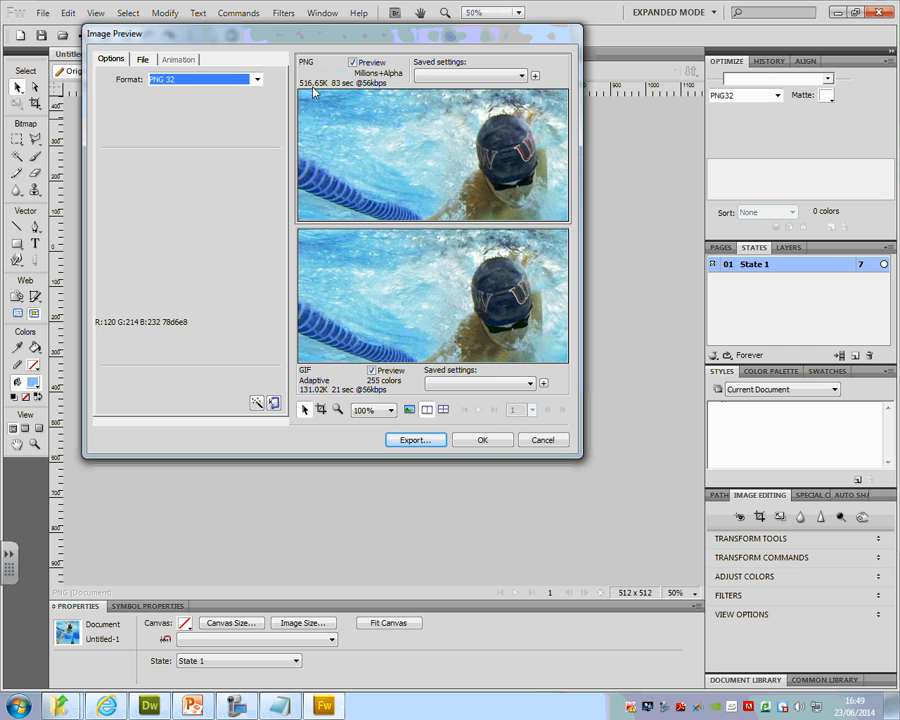
click(257, 79)
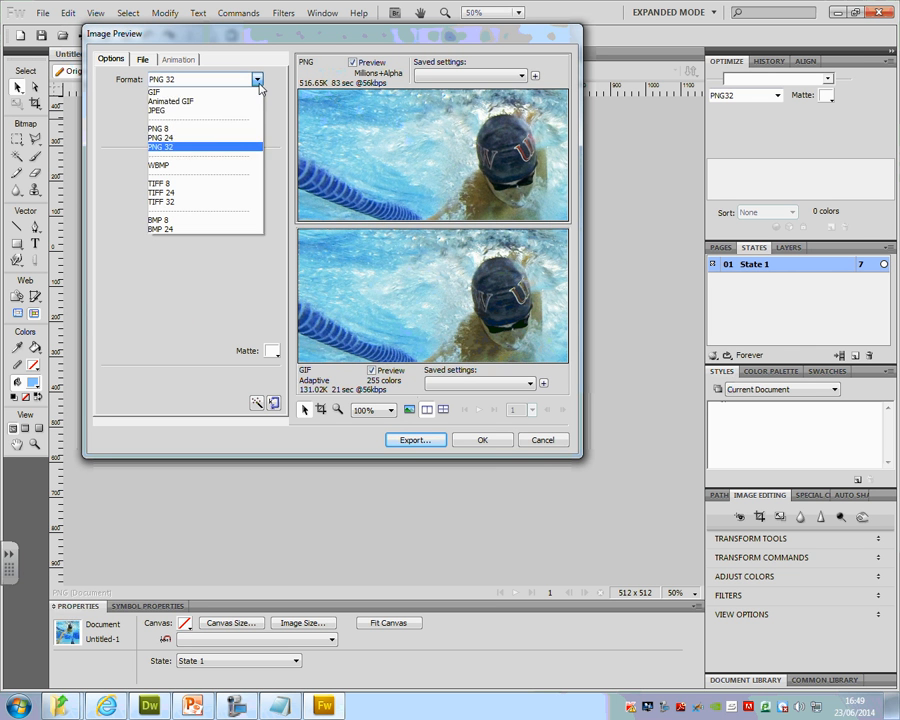
click(186, 138)
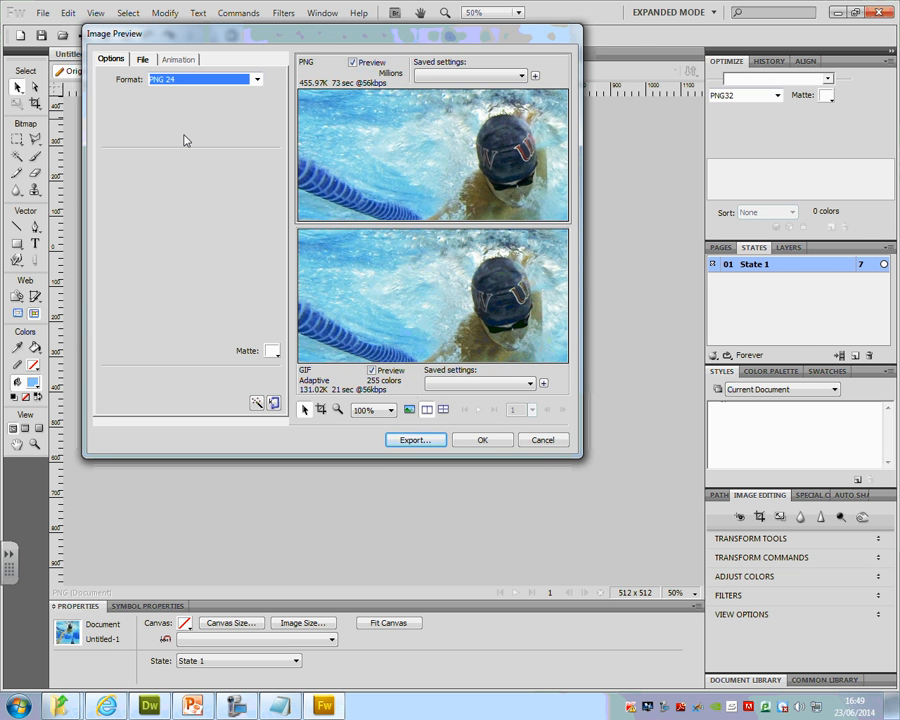
Step: Set the export format to PNG 8 and start exporting the image
click(257, 79)
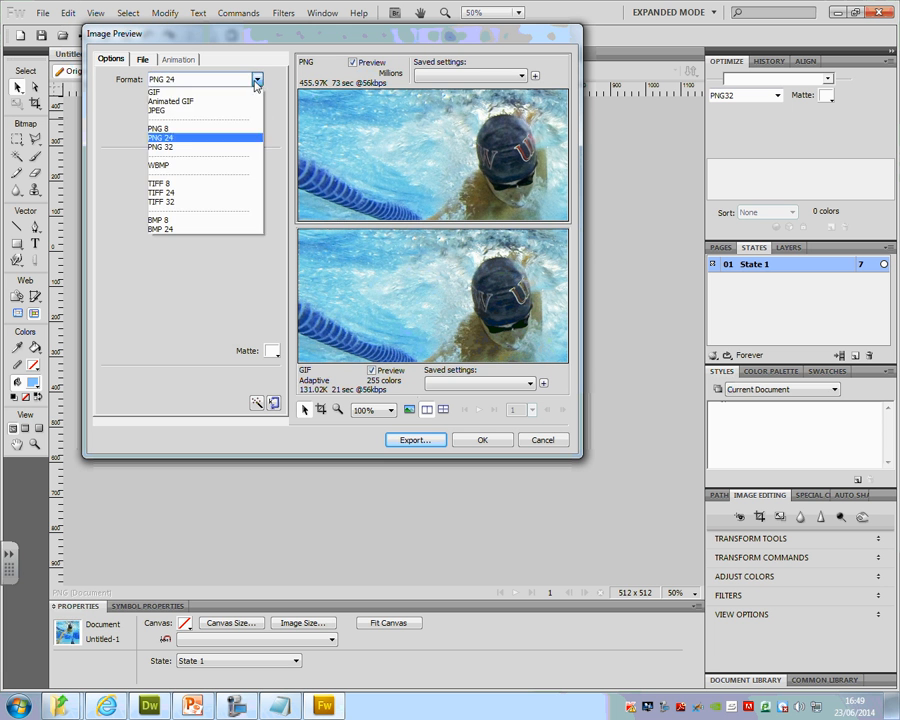
click(188, 124)
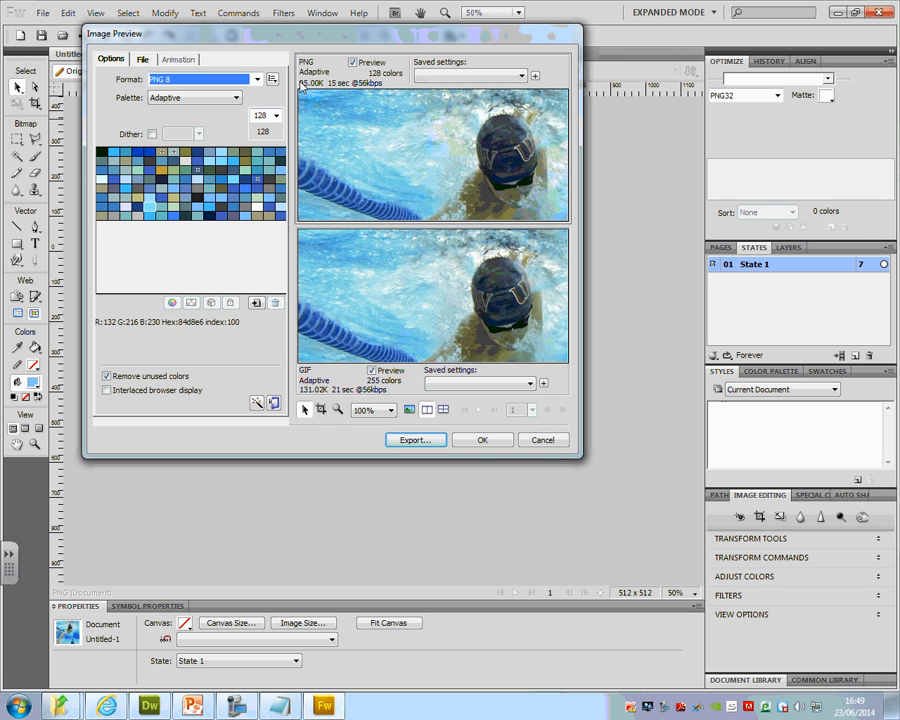
click(433, 441)
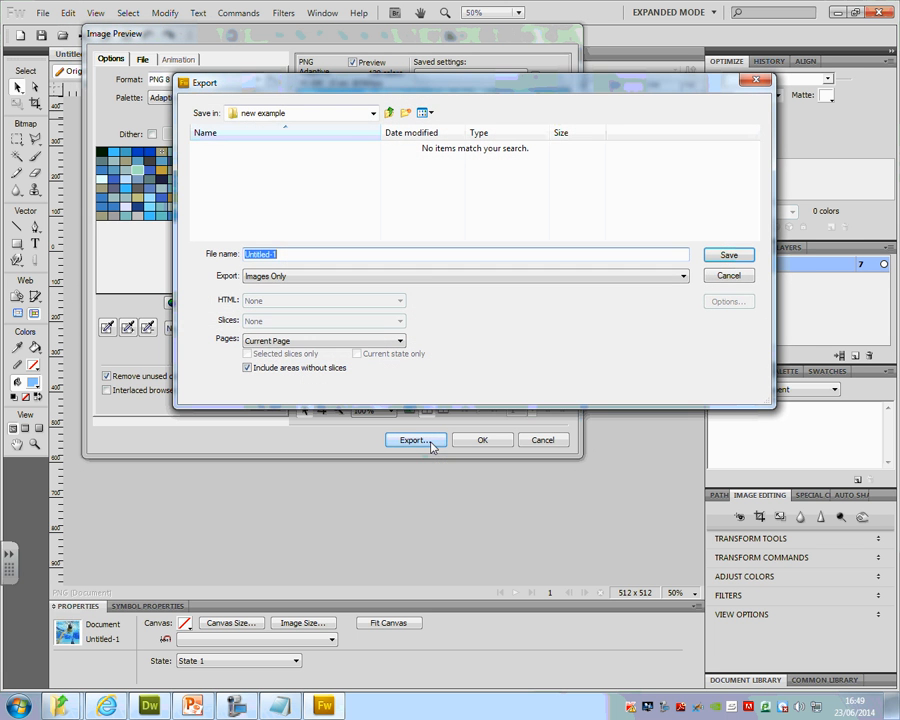
Step: Set the export location to the images folder of Swim for life, inside WEB SITE EG FOR TUTORIALS on the U: drive
click(368, 116)
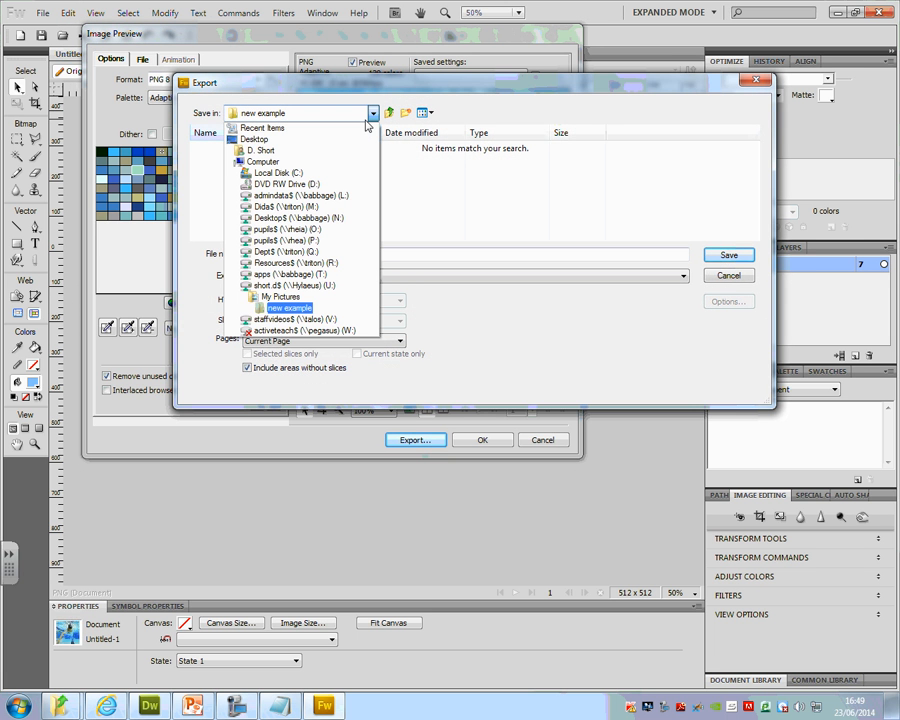
click(300, 285)
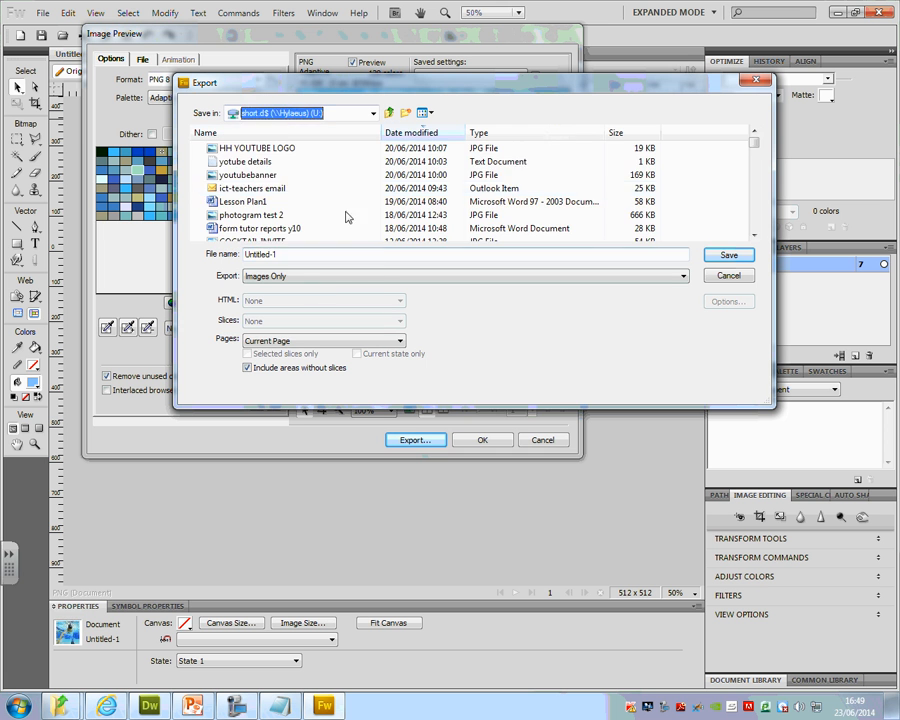
click(360, 175)
key(w)
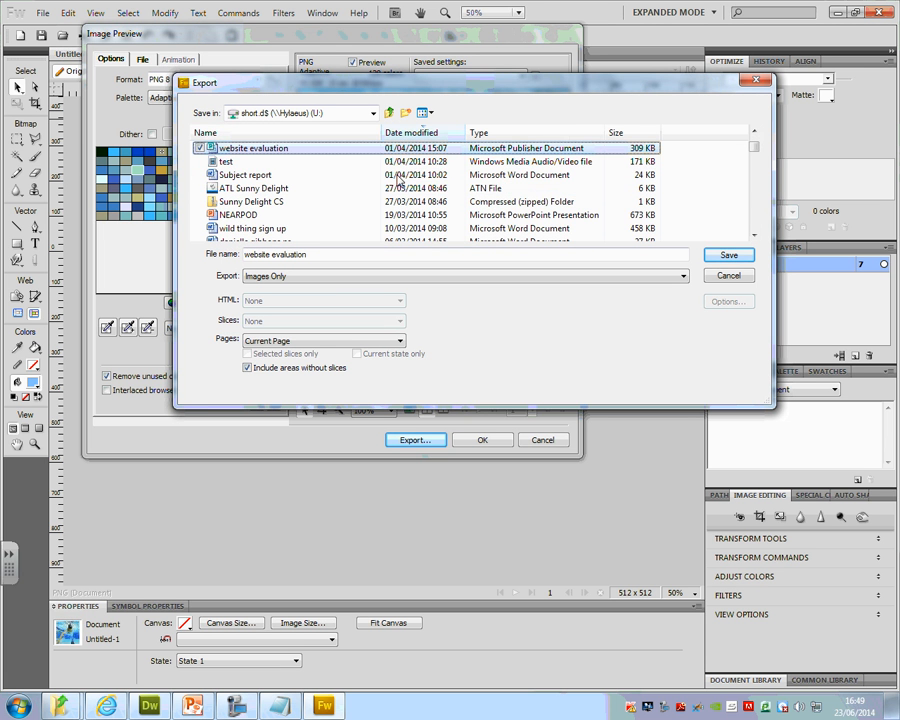
click(518, 138)
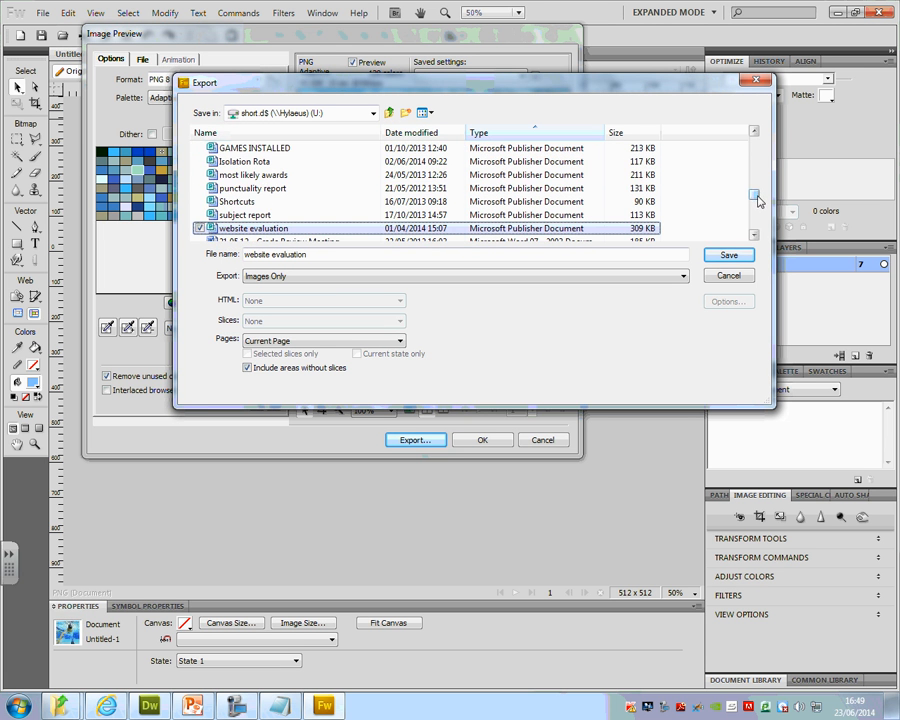
drag(757, 197, 753, 146)
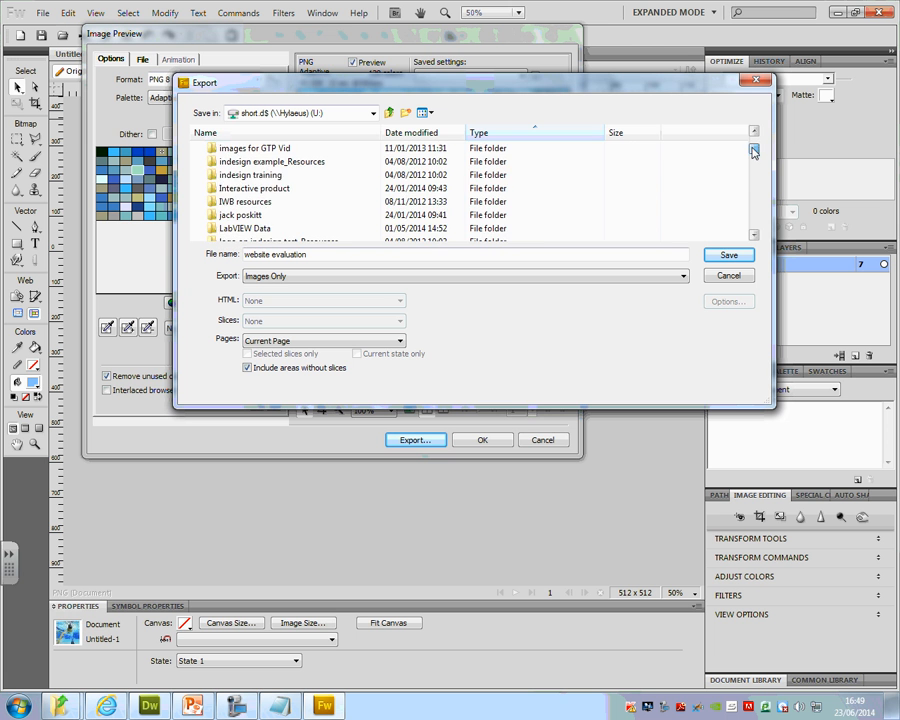
click(582, 192)
key(w)
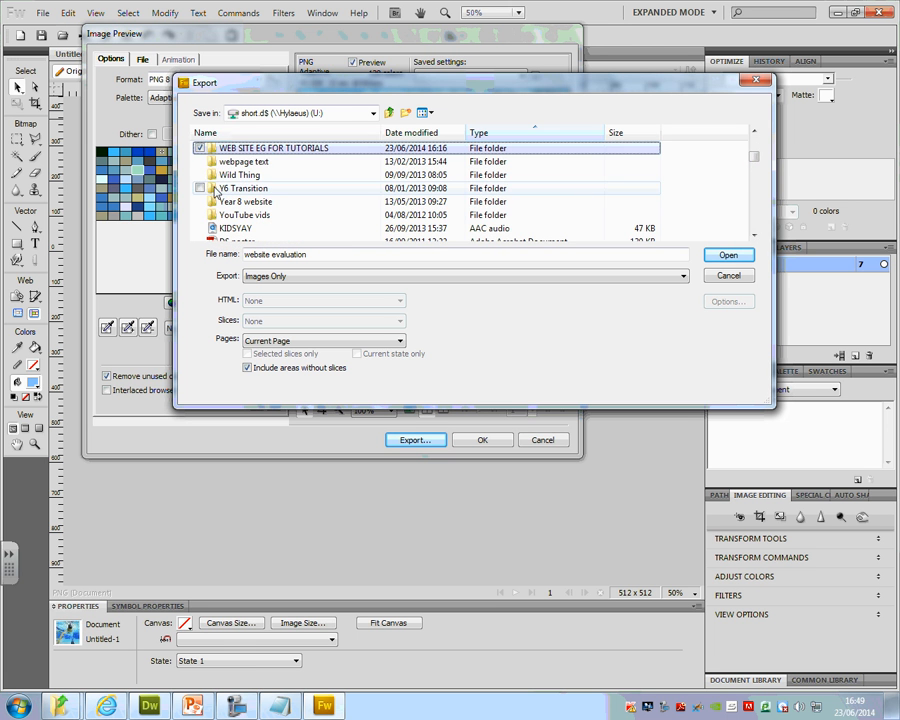
double_click(260, 147)
double_click(256, 148)
double_click(257, 148)
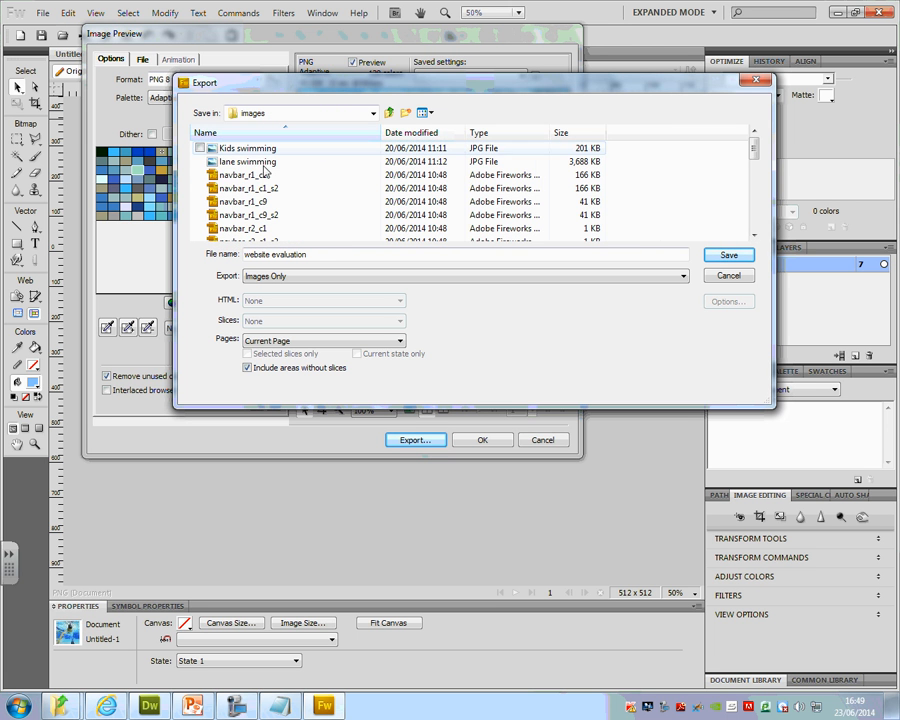
Step: Name the exported file "homepage image" and save it as images only
drag(308, 254, 6, 187)
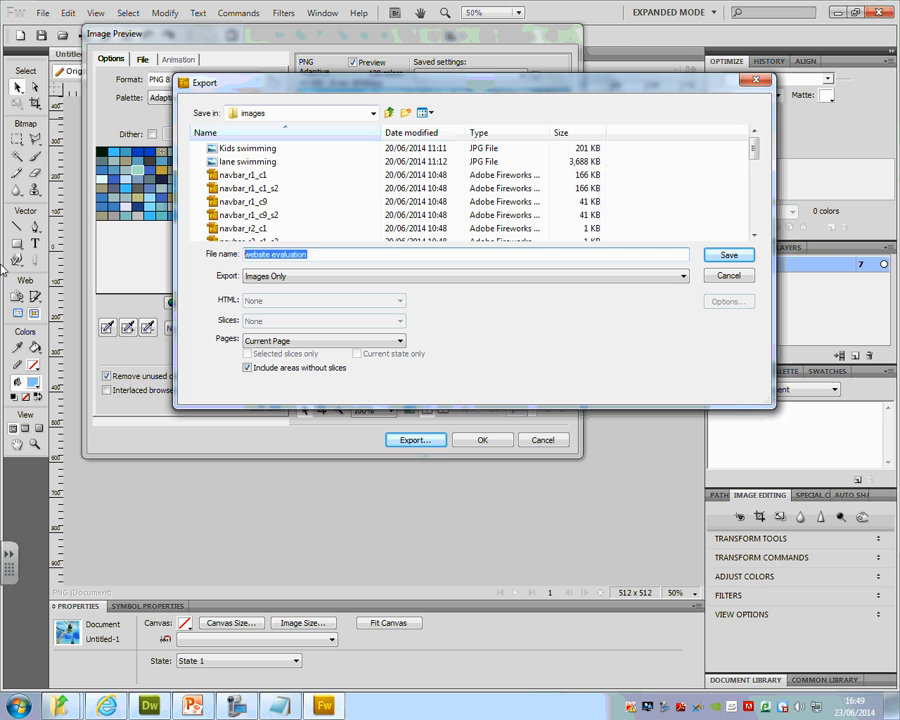
text(homepa)
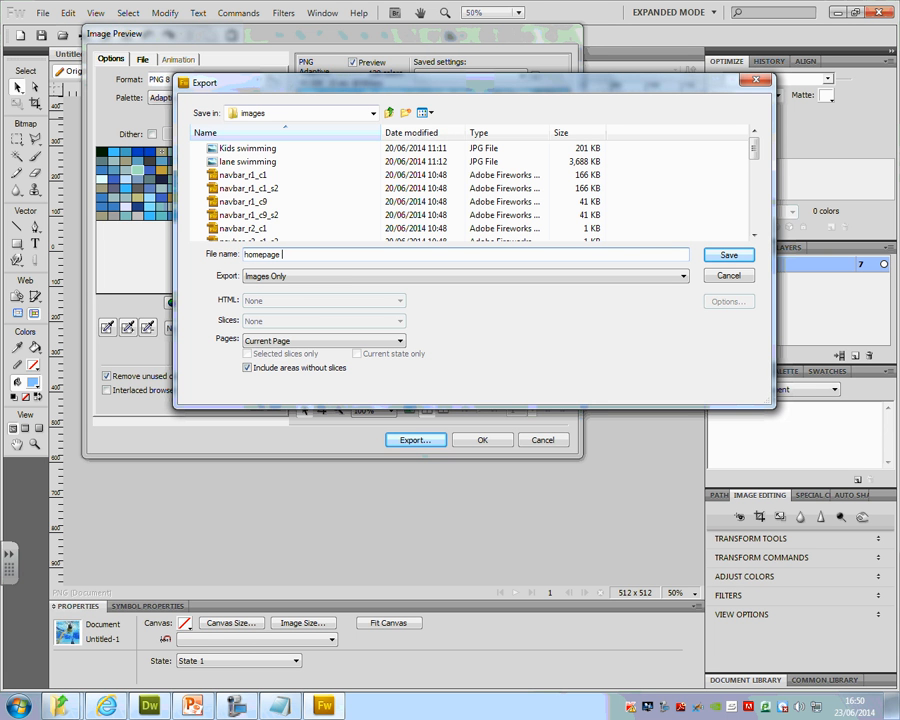
text(ge)
click(729, 255)
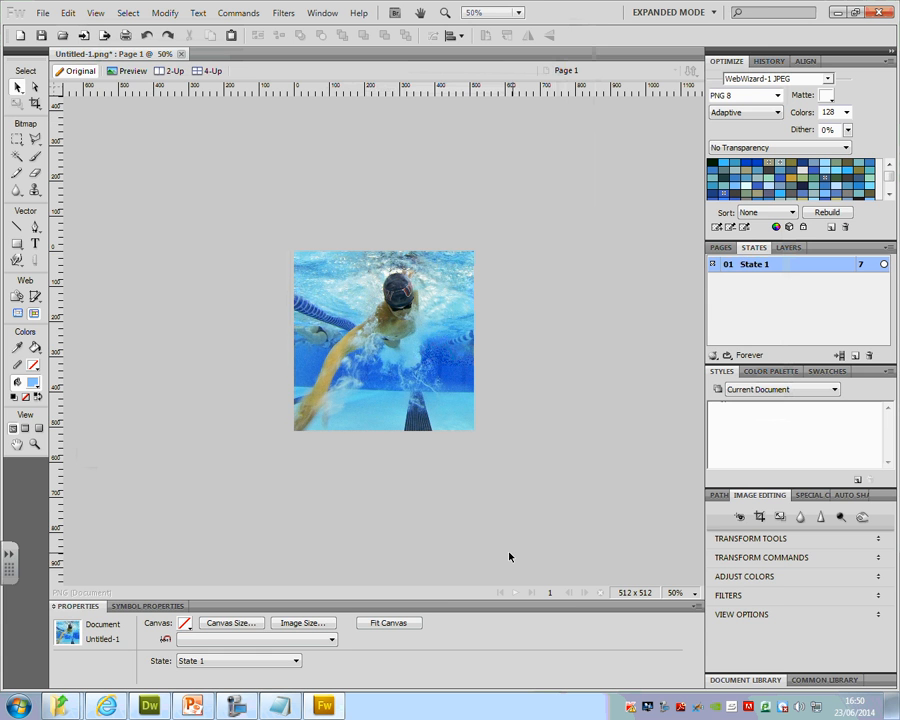
Step: Switch to Dreamweaver and insert "homepage image" from the images folder into the empty cell beside the welcome text, with alternate text "Swimming"
click(149, 706)
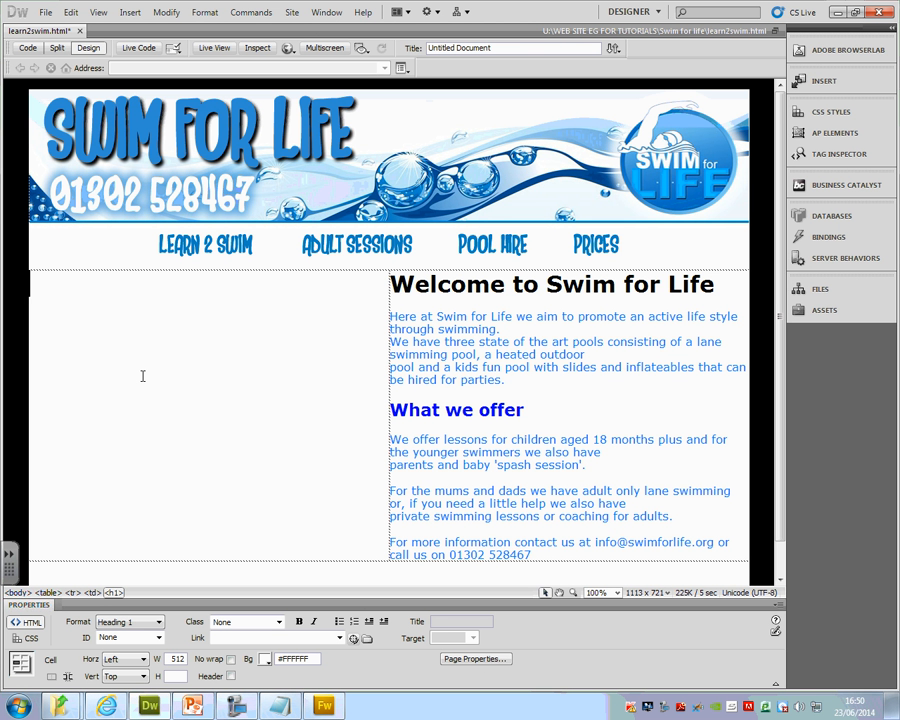
click(131, 13)
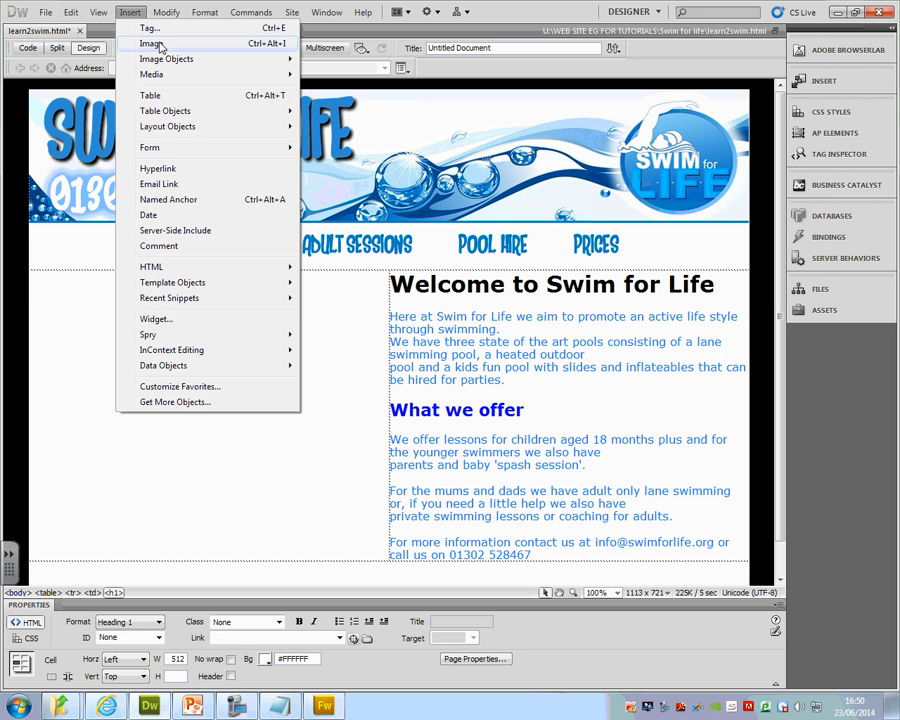
mouse_move(193, 63)
click(168, 50)
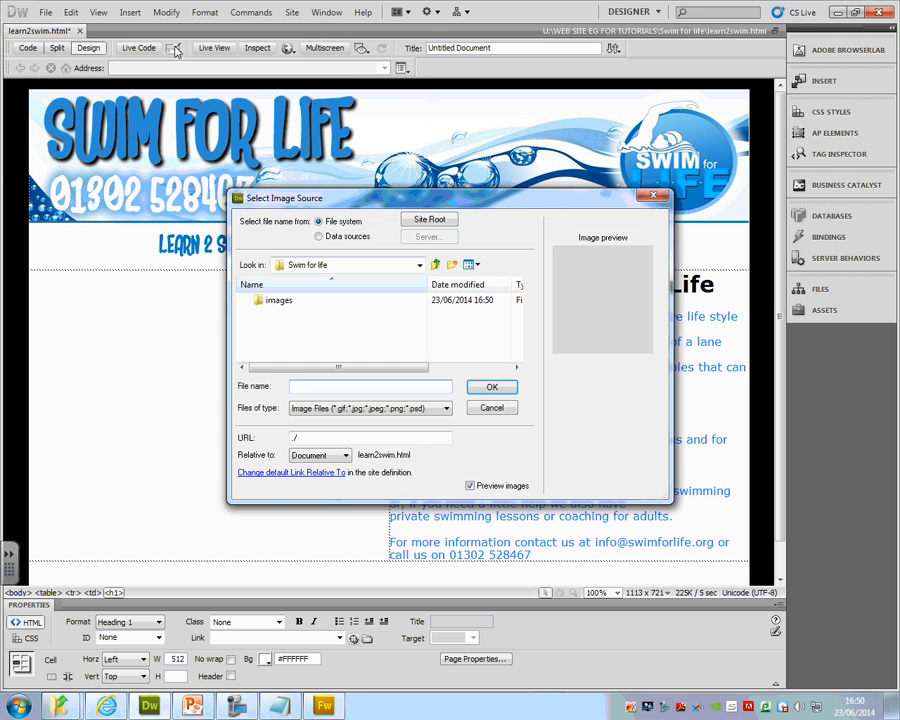
double_click(280, 301)
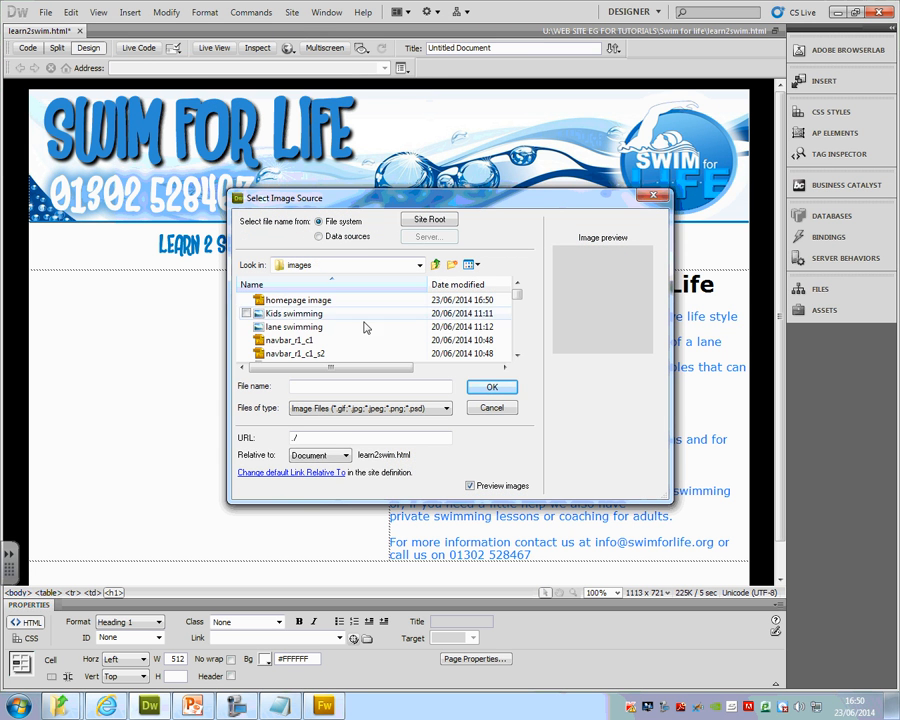
click(333, 300)
click(491, 387)
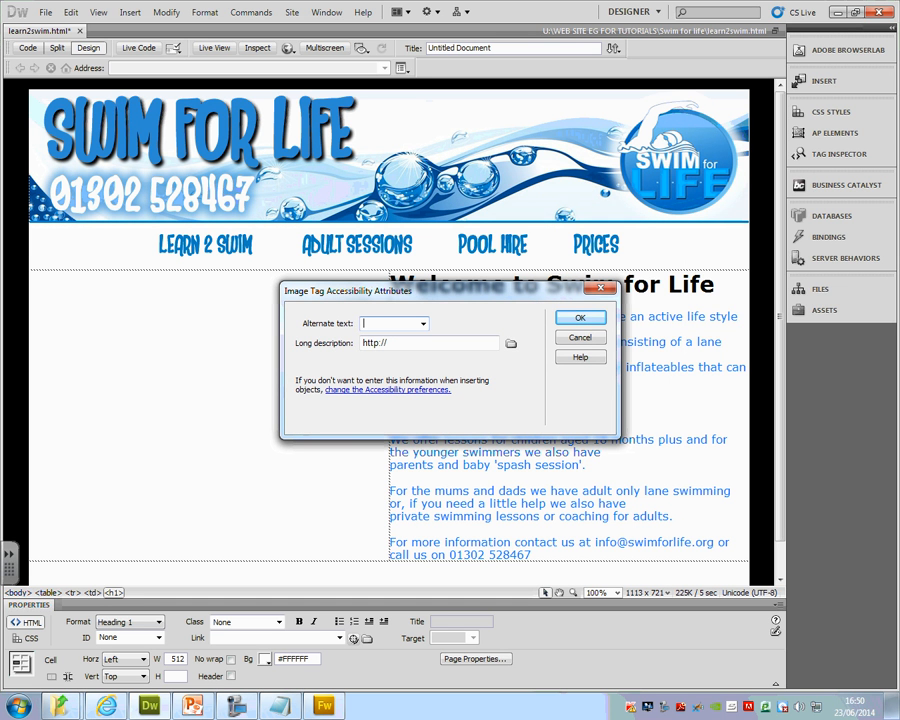
text(ing)
click(580, 317)
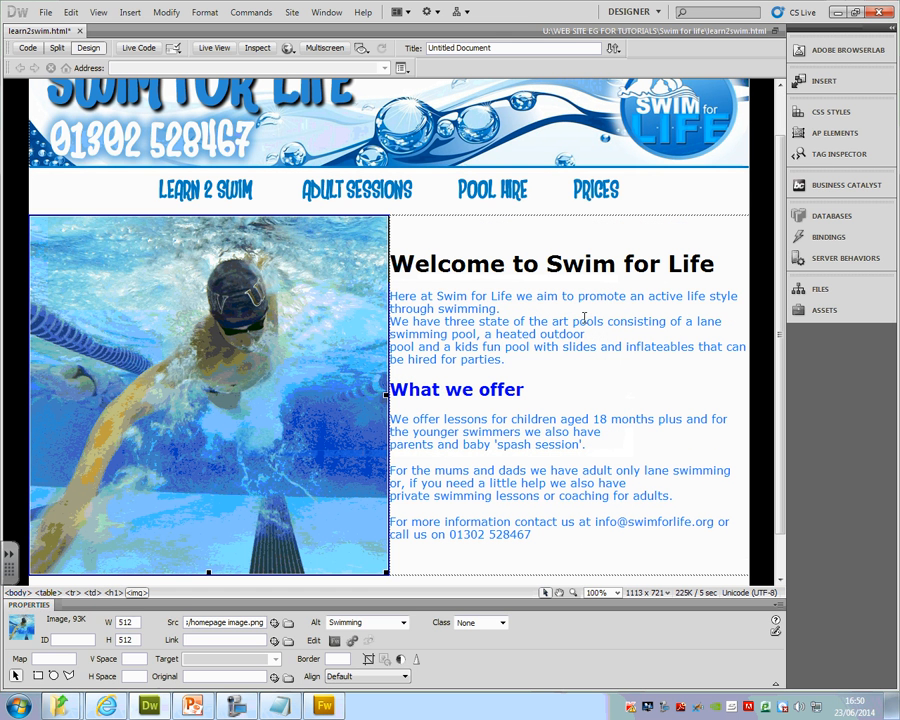
Step: Set the vertical alignment of the welcome text cell to Top
click(513, 266)
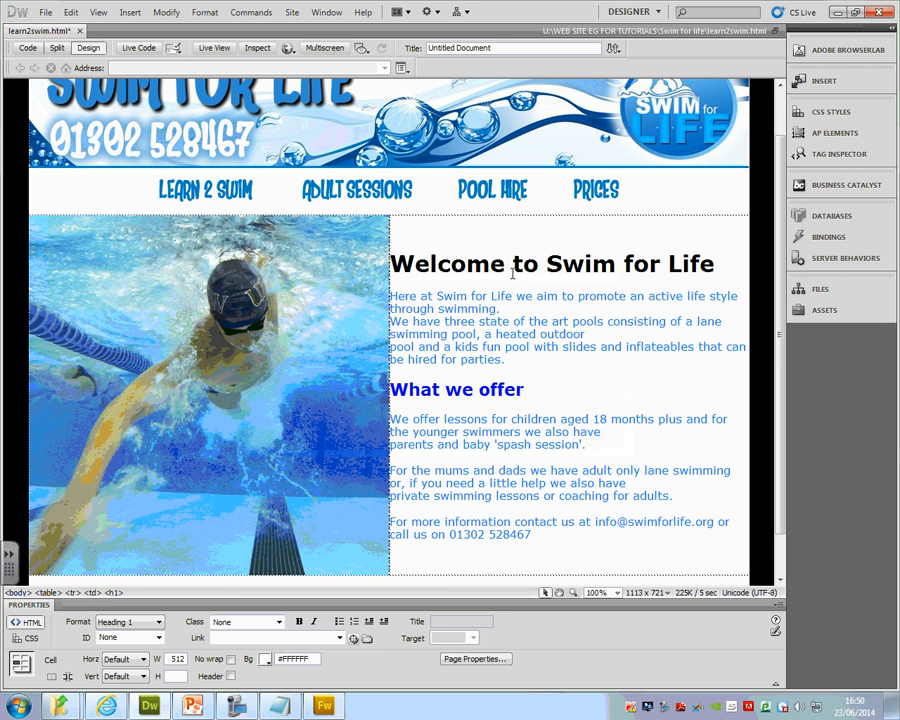
scroll(513, 272, down, 1)
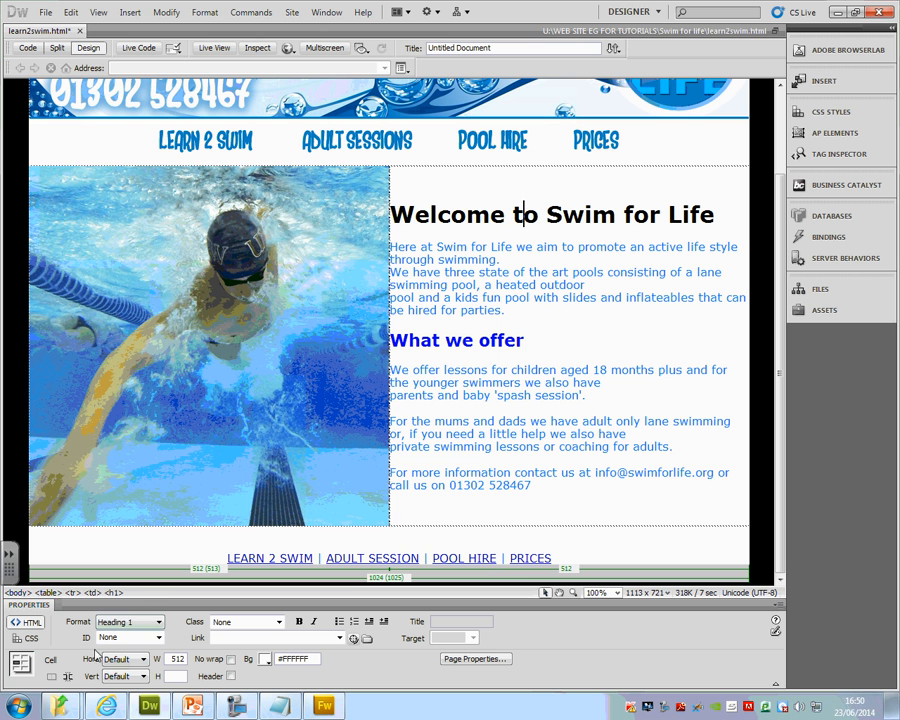
click(128, 660)
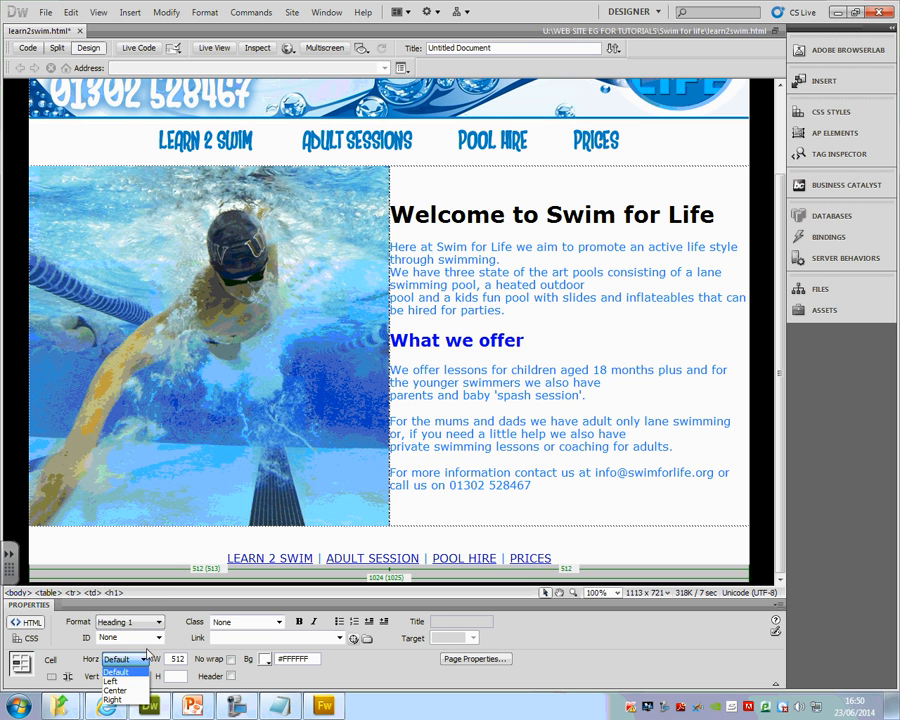
click(126, 670)
click(120, 676)
click(110, 637)
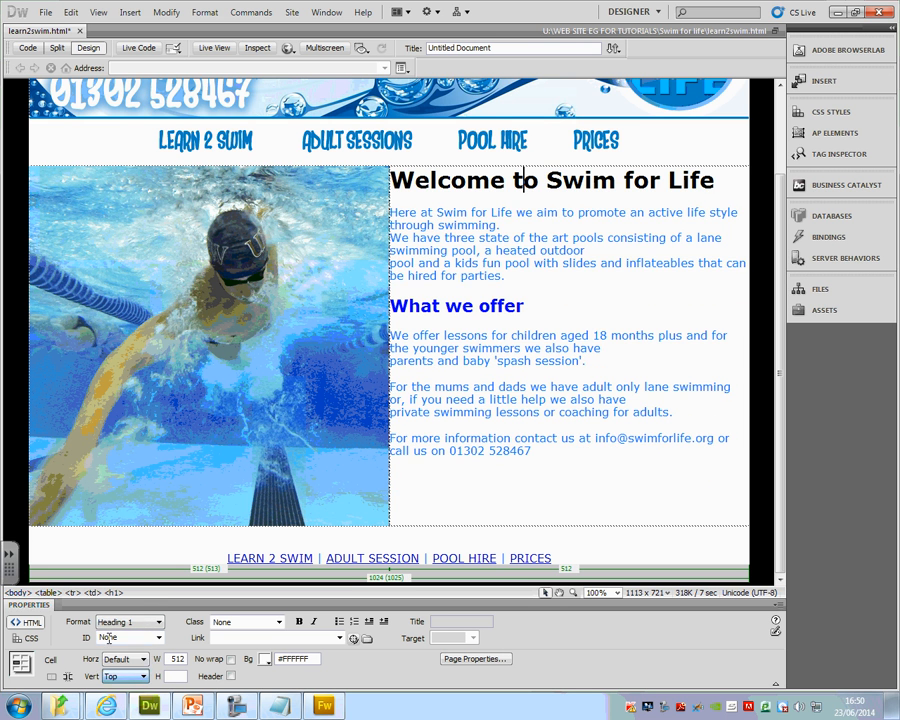
click(503, 488)
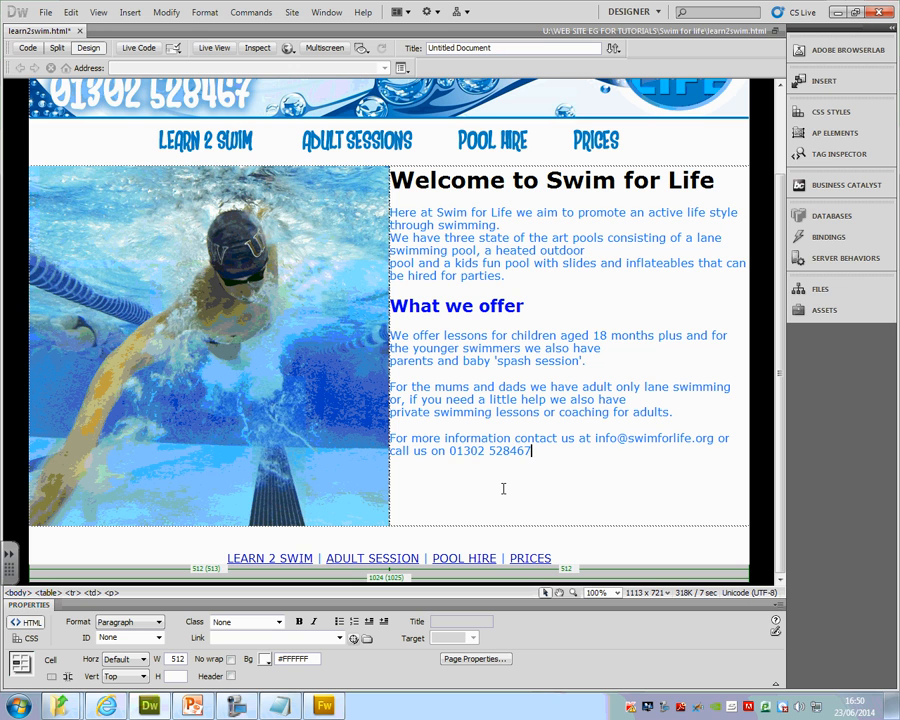
click(237, 706)
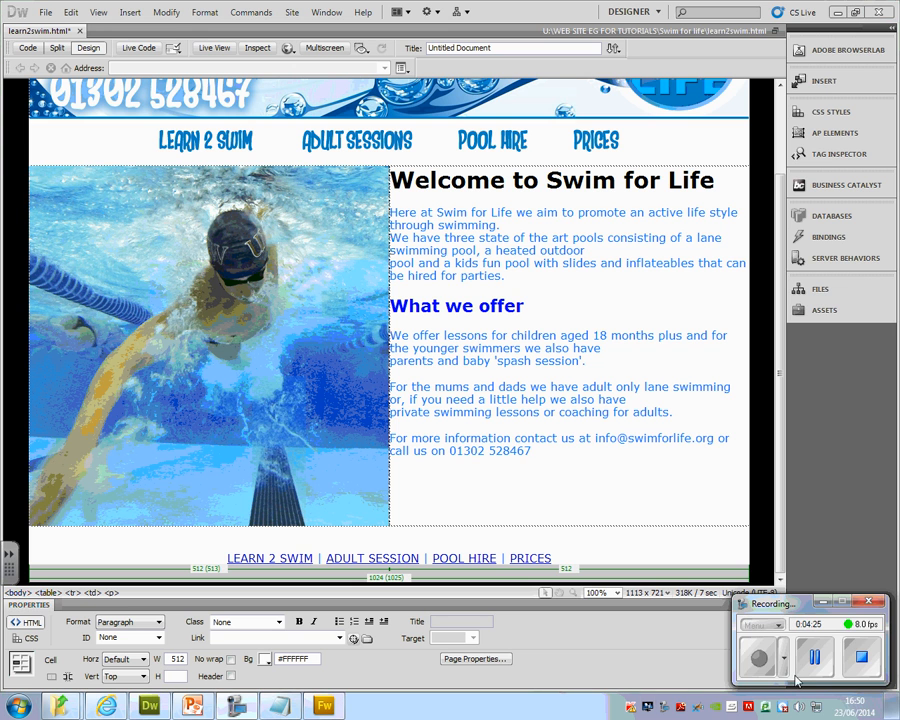